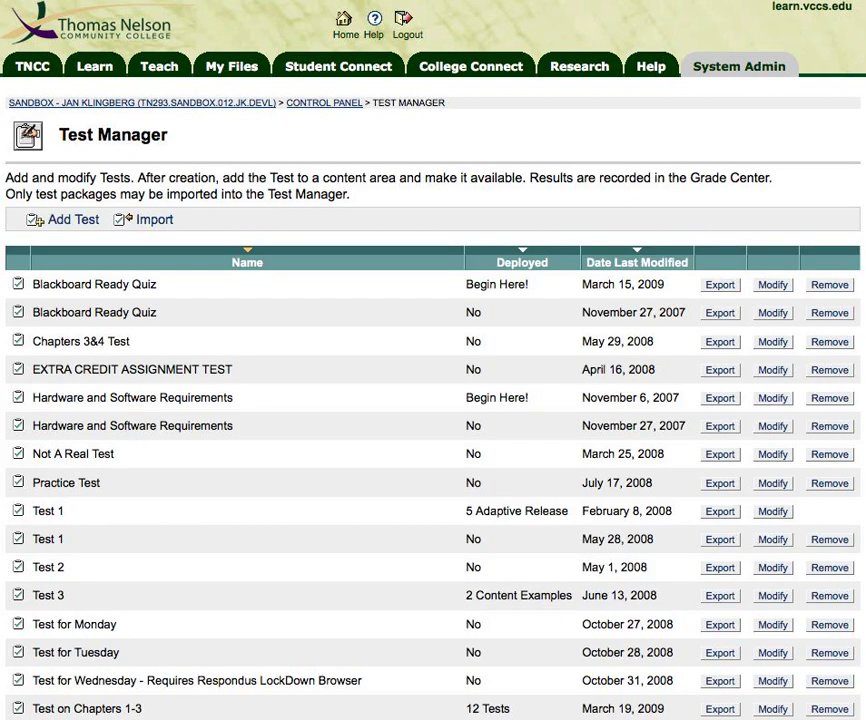
- Create a new test named "Test Test" with no description or instructions and submit it
{"action": "left_click", "coordinate": [773, 540]}
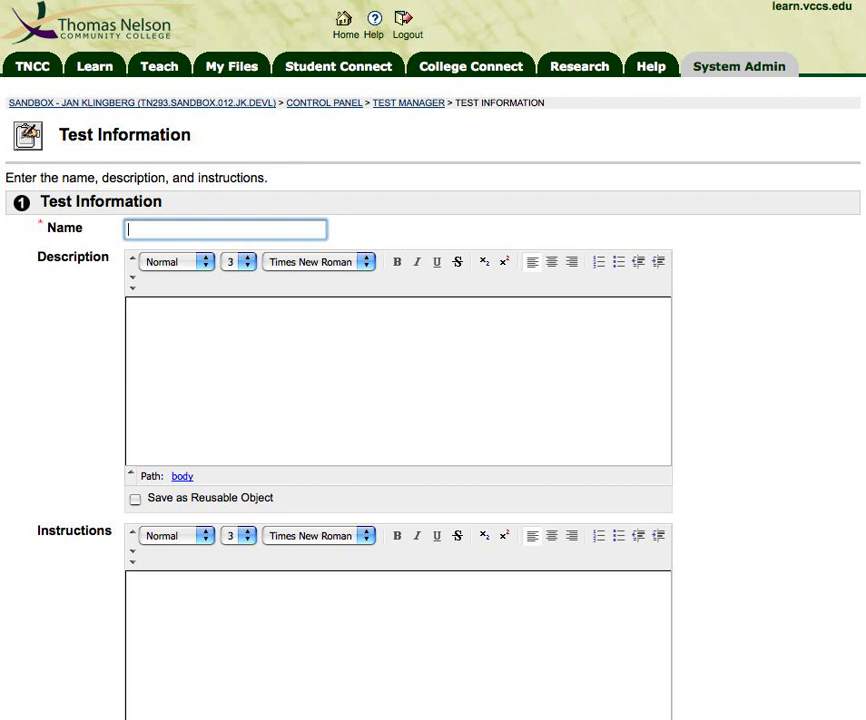
{"action": "type", "text": "Test Test"}
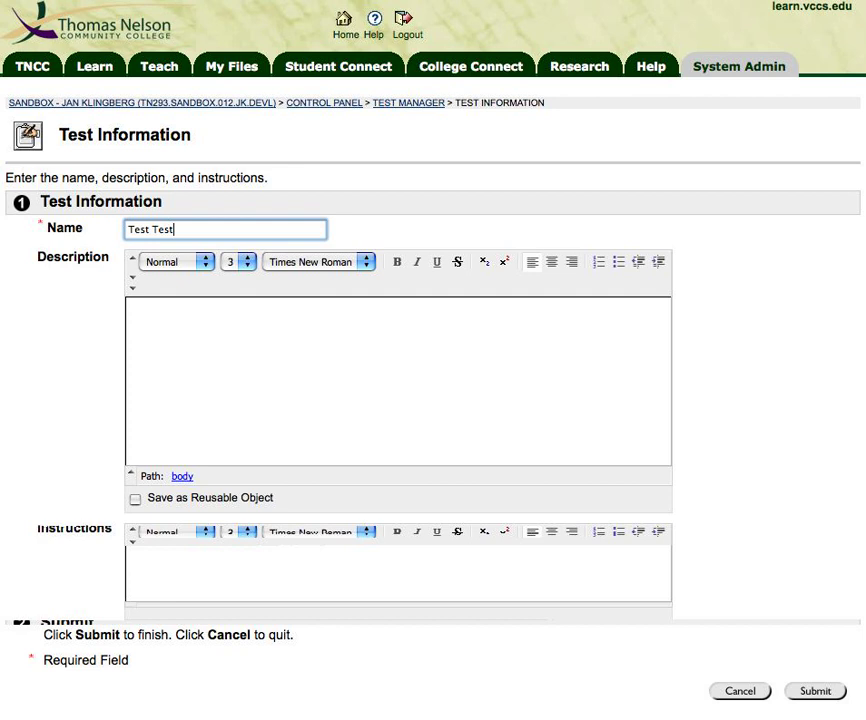
{"action": "scroll", "coordinate": [398, 400], "scroll_direction": "down", "scroll_amount": 4}
{"action": "left_click", "coordinate": [816, 691]}
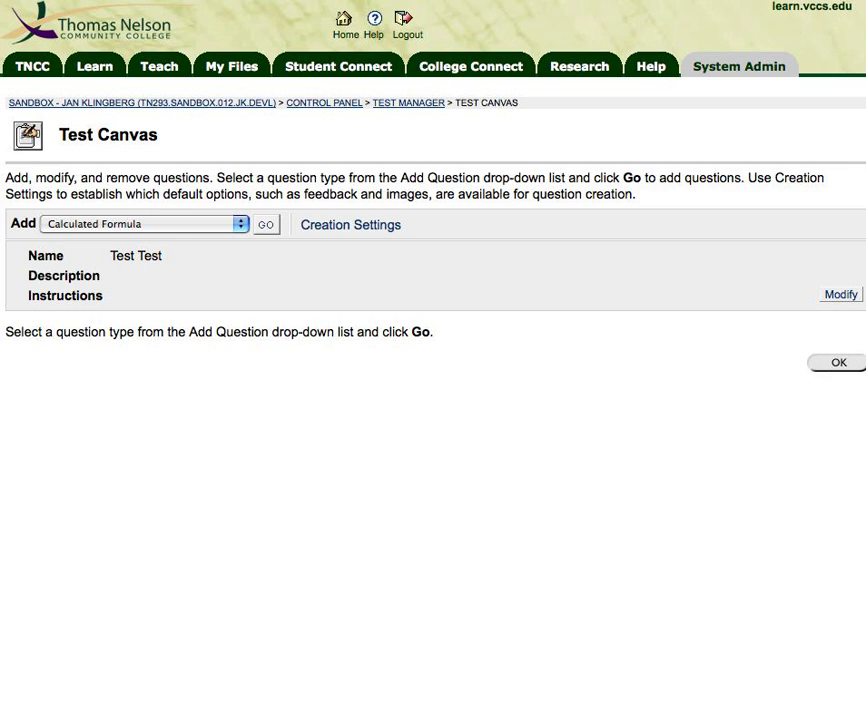
- In the test's creation settings, disable question metadata, set the default point value to 5, and keep images, files and links enabled for questions and answers
{"action": "left_click", "coordinate": [350, 225]}
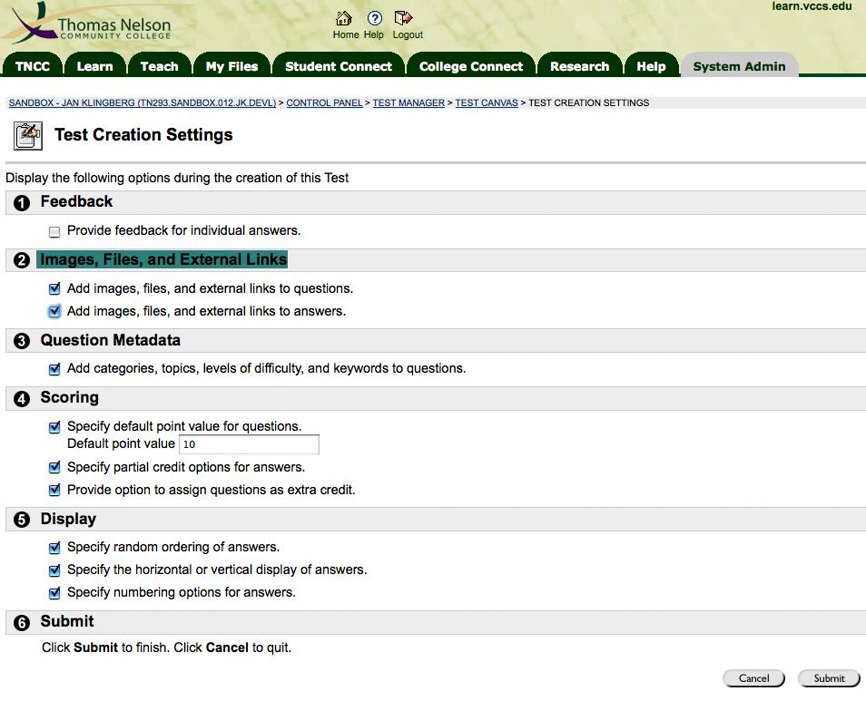
{"action": "left_click", "coordinate": [55, 370]}
{"action": "left_click", "coordinate": [198, 444]}
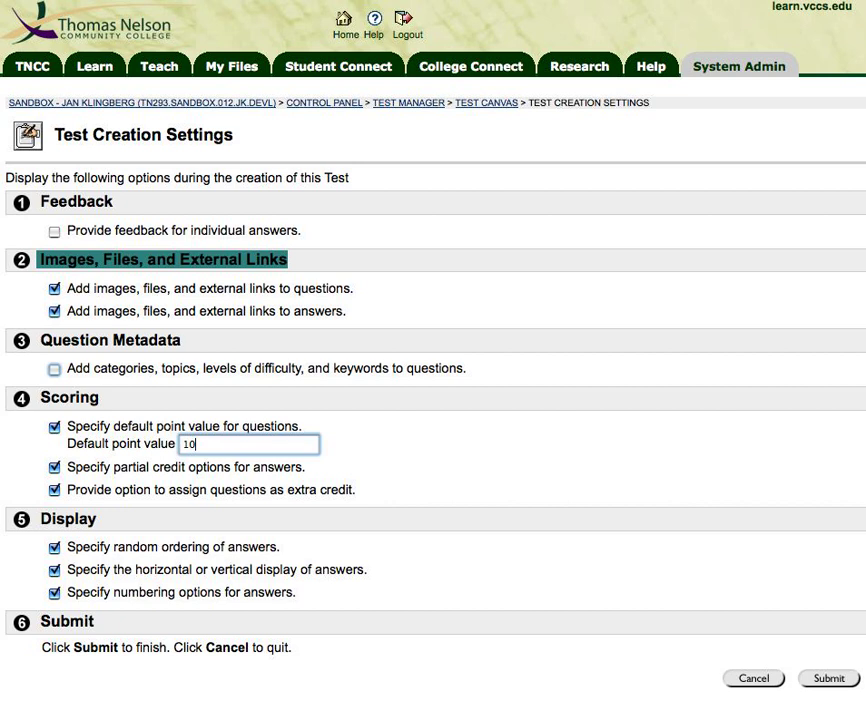
{"action": "double_click", "coordinate": [190, 444]}
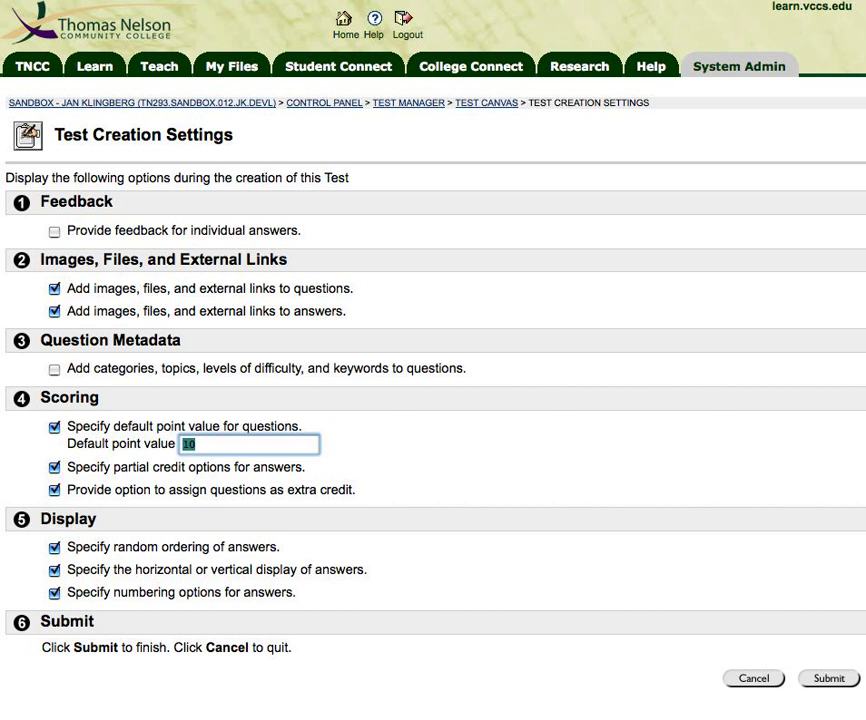
{"action": "type", "text": "5"}
{"action": "left_click", "coordinate": [55, 289]}
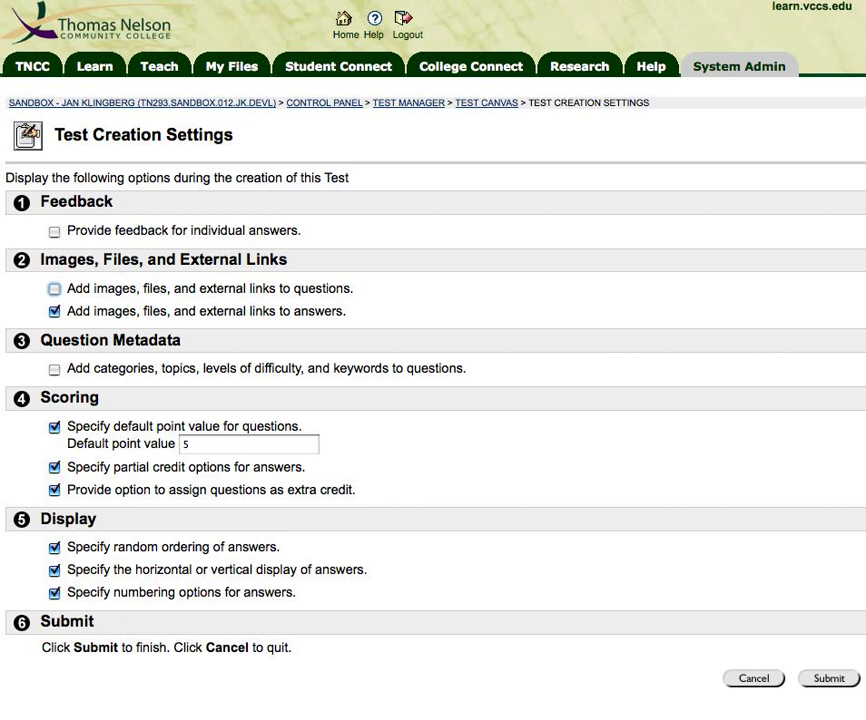
{"action": "left_click", "coordinate": [55, 289]}
{"action": "left_click", "coordinate": [55, 311]}
{"action": "double_click", "coordinate": [321, 311]}
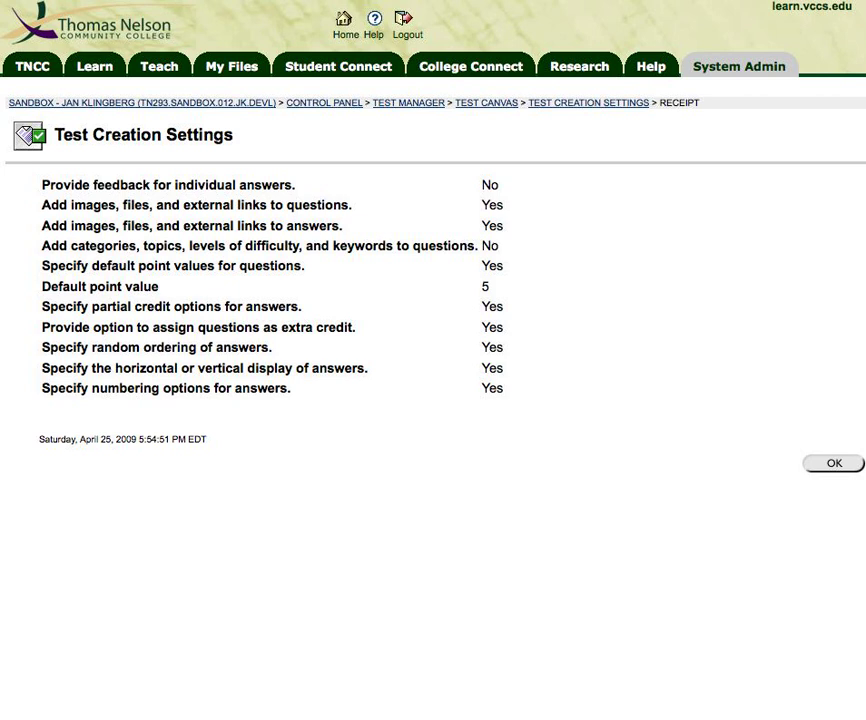
{"action": "left_click_drag", "start_coordinate": [482, 185], "coordinate": [504, 389]}
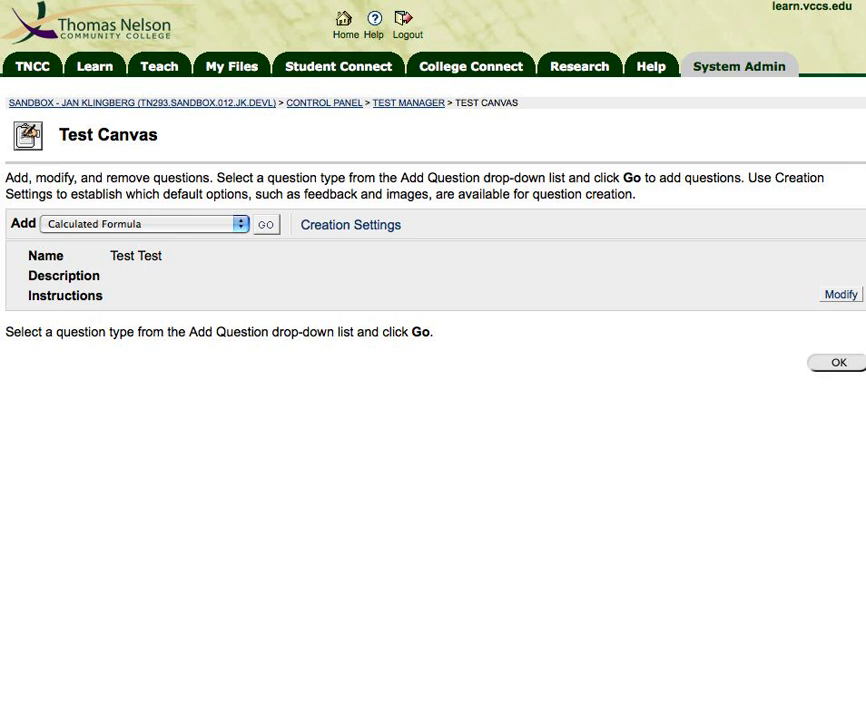
- Add a Multiple Choice question to the test with the question text "Which flower is this?"
{"action": "left_click", "coordinate": [240, 224]}
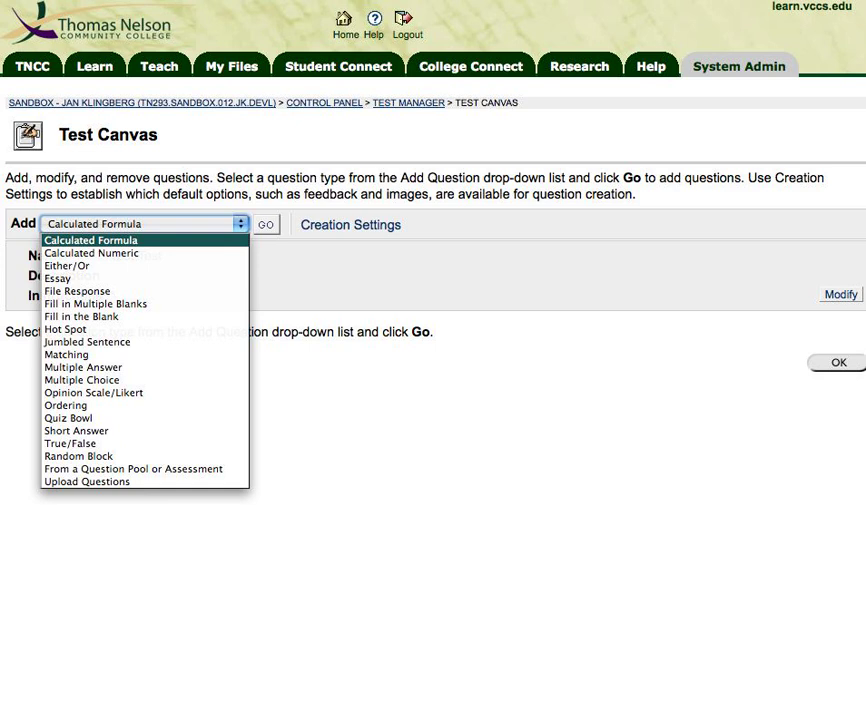
{"action": "left_click", "coordinate": [82, 380]}
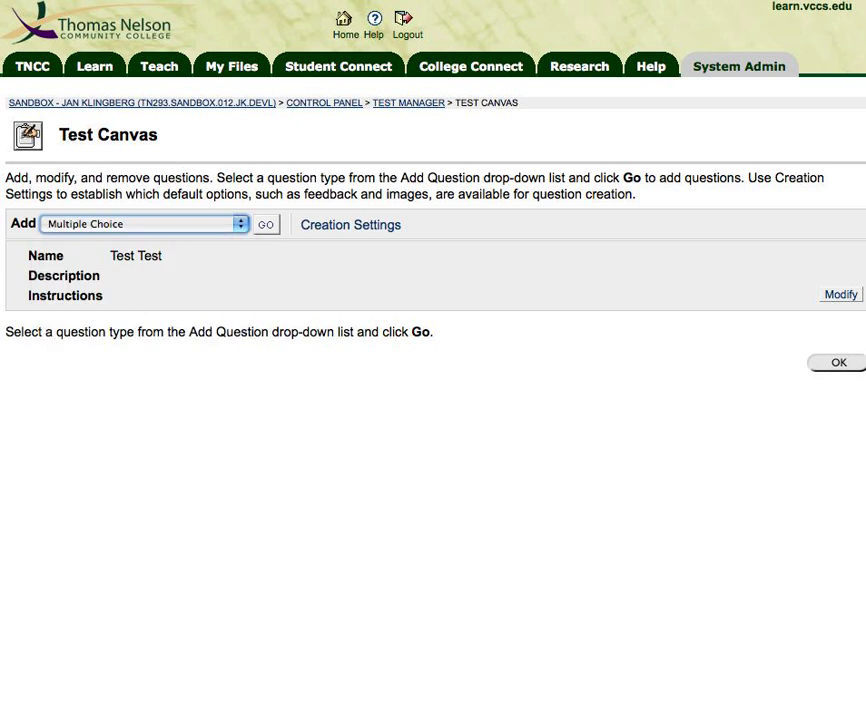
{"action": "left_click", "coordinate": [266, 225]}
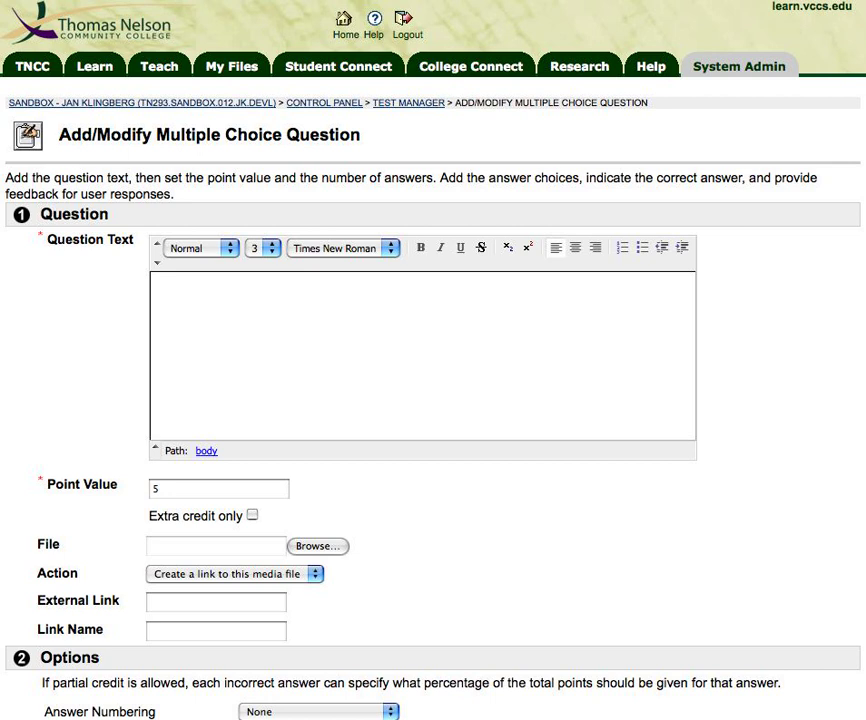
{"action": "left_click", "coordinate": [164, 290]}
{"action": "type", "text": "Which flower"}
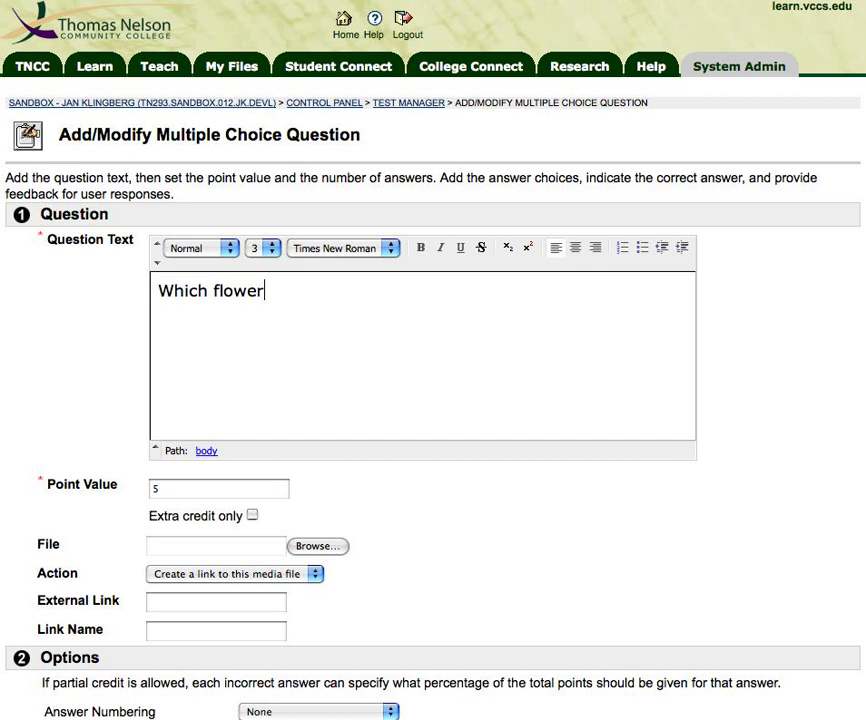
{"action": "type", "text": " is this?"}
- Attach abacus2.jpeg from the Computer Gifs folder to the question, with the image displayed within the page
{"action": "left_click", "coordinate": [315, 574]}
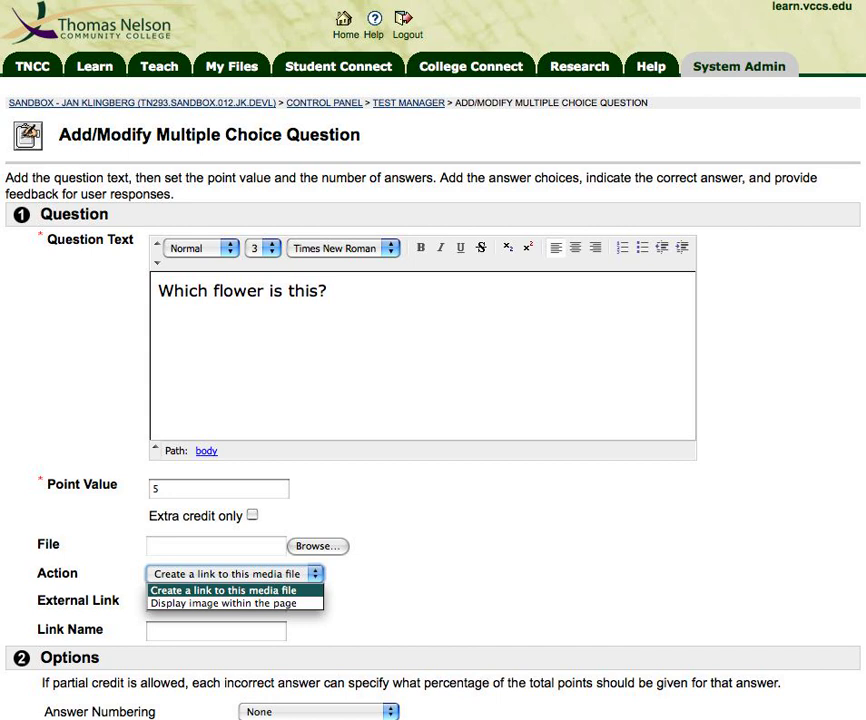
{"action": "left_click", "coordinate": [224, 603]}
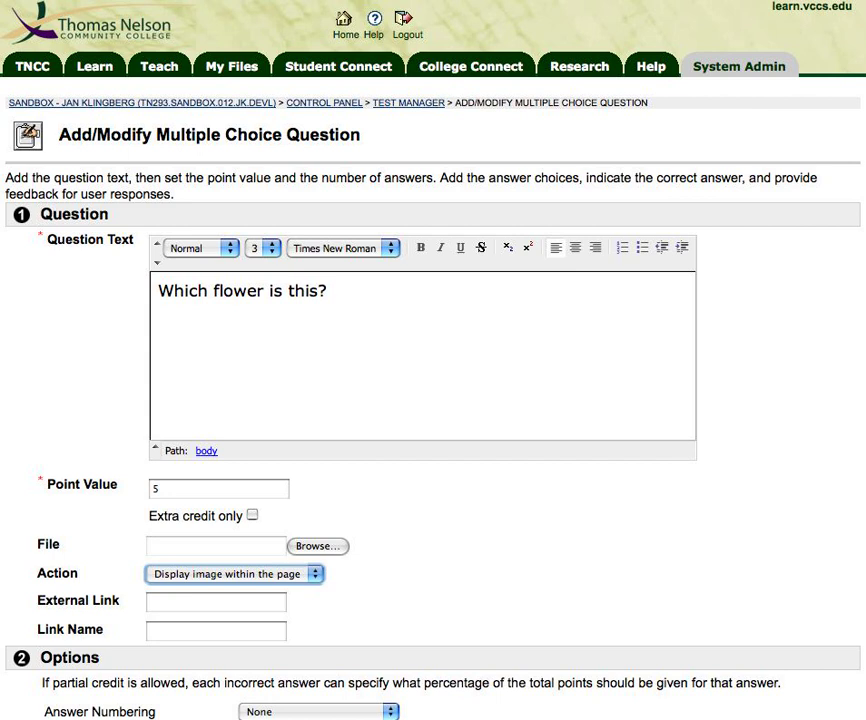
{"action": "left_click", "coordinate": [318, 546]}
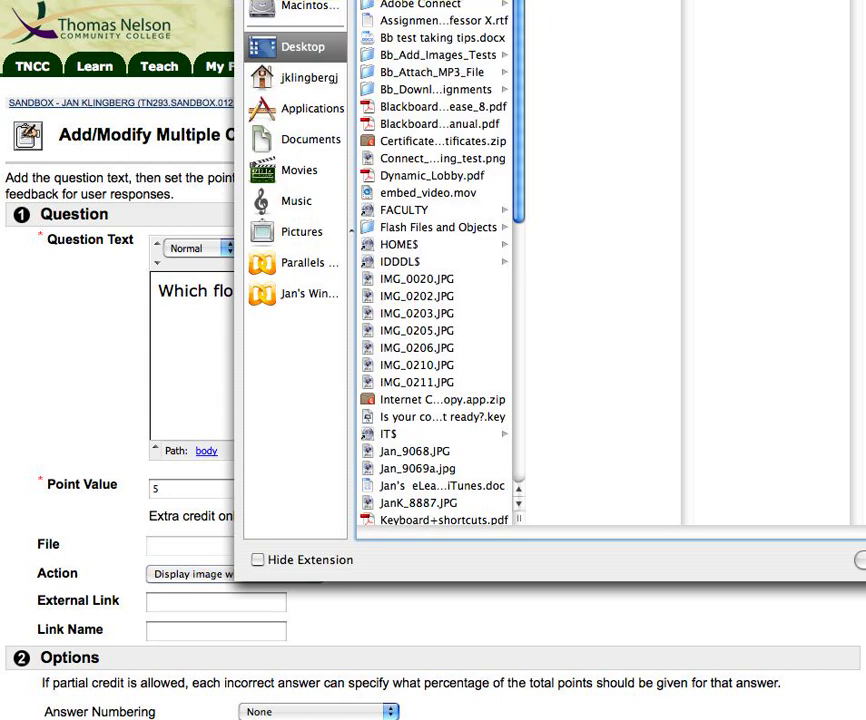
{"action": "left_click", "coordinate": [301, 232]}
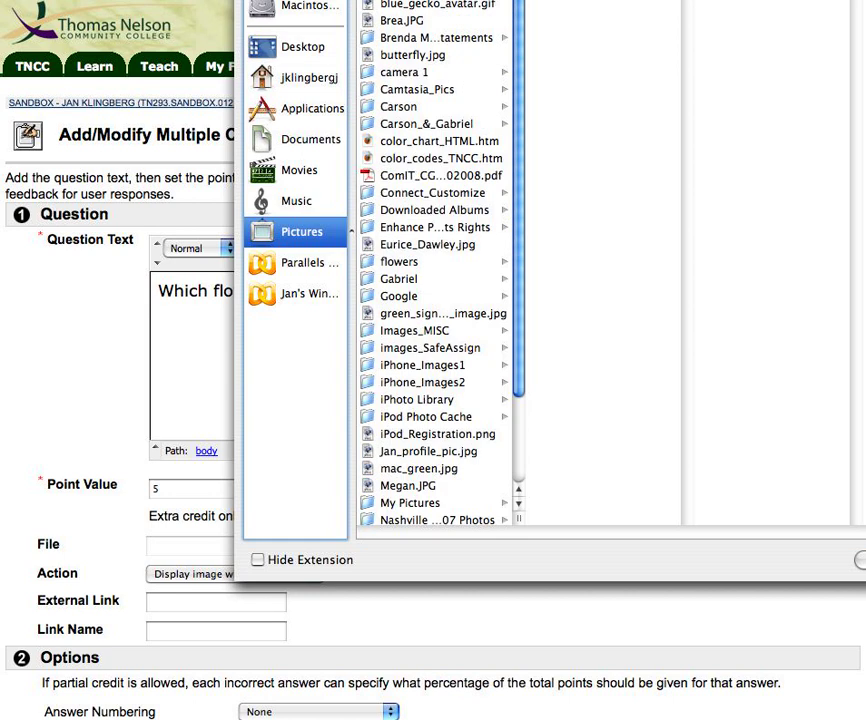
{"action": "left_click", "coordinate": [410, 503]}
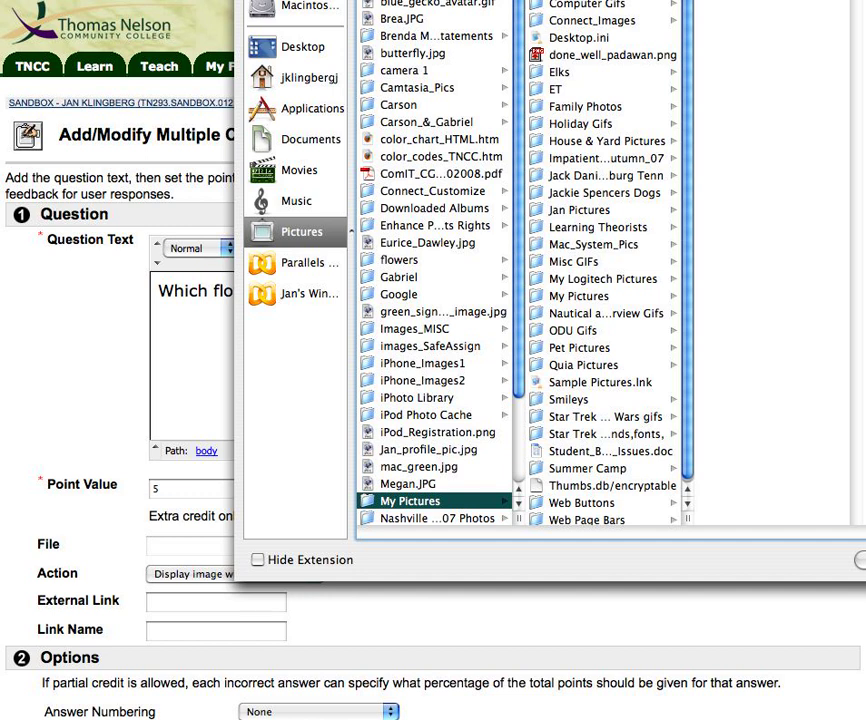
{"action": "left_click", "coordinate": [579, 297]}
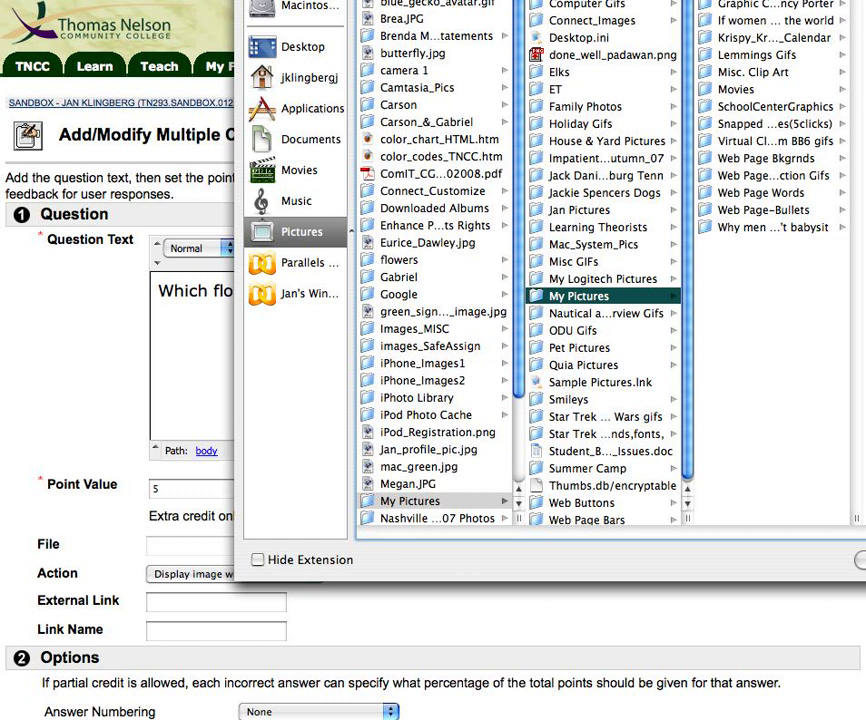
{"action": "left_click", "coordinate": [399, 260]}
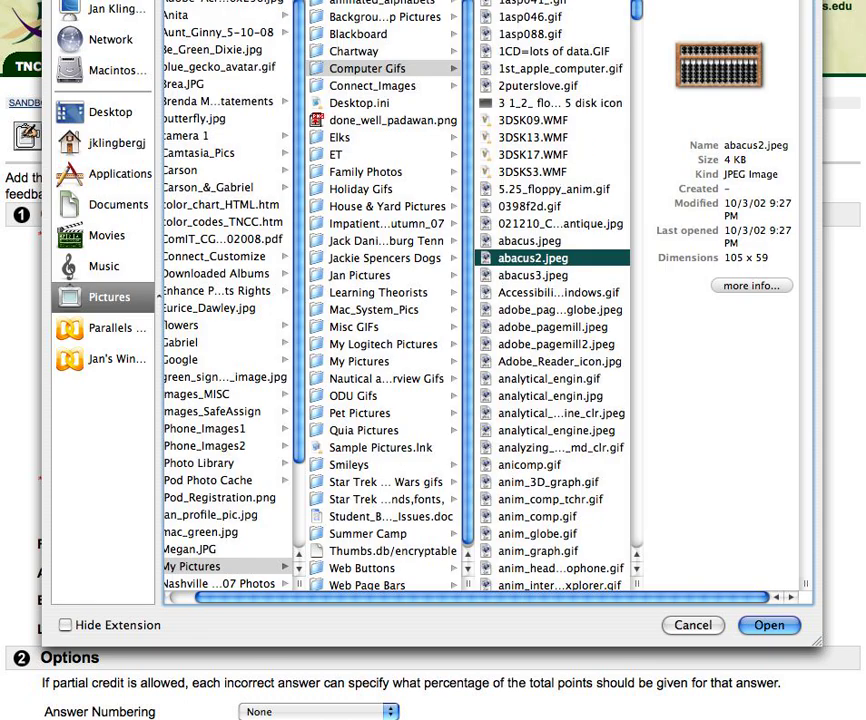
{"action": "key", "text": "Return"}
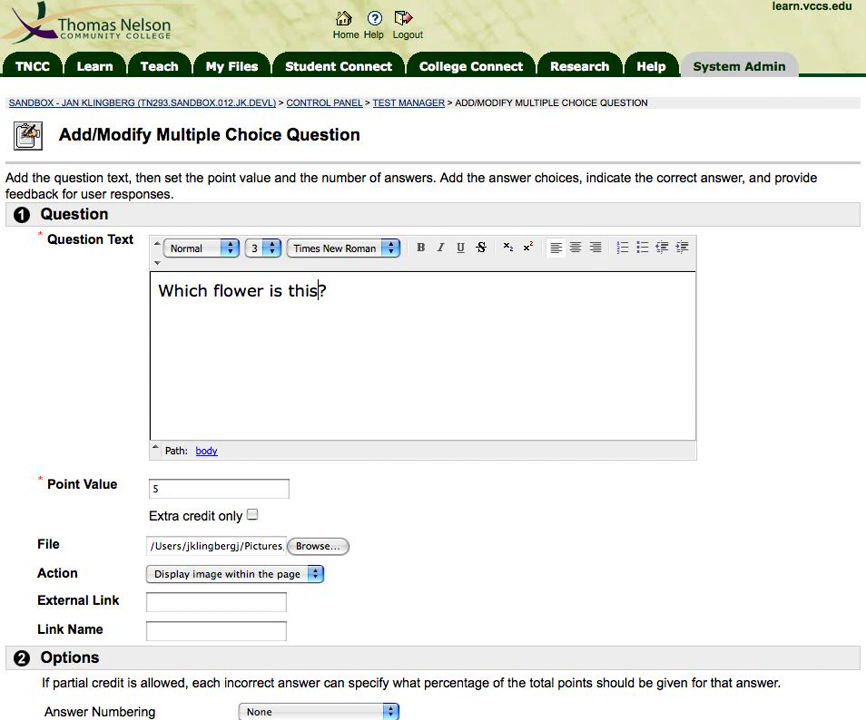
- Change the question text to "Which is the name of this first computer?"
{"action": "left_click_drag", "start_coordinate": [318, 290], "coordinate": [213, 290]}
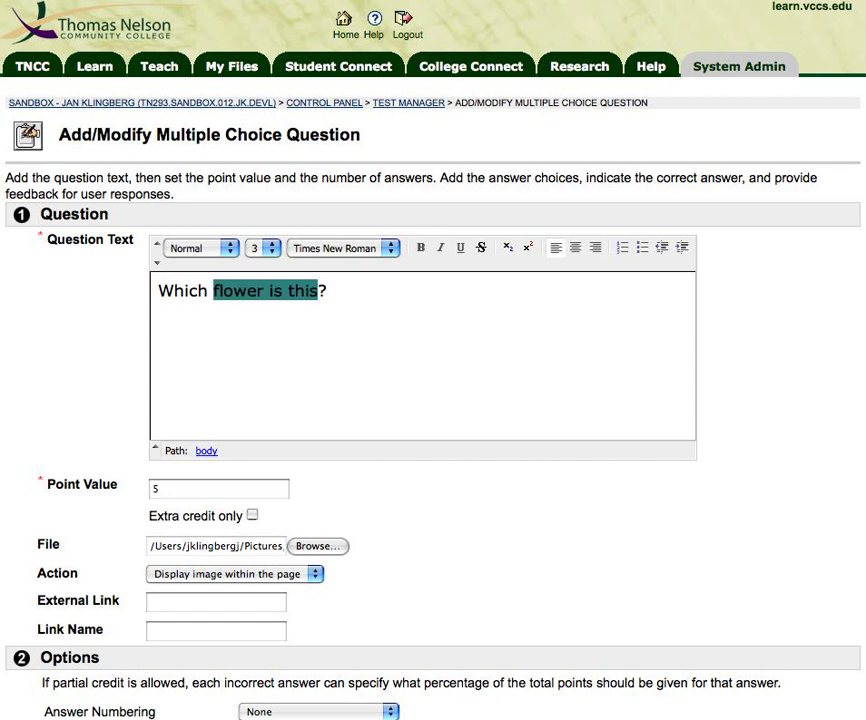
{"action": "type", "text": "is the name of this f"}
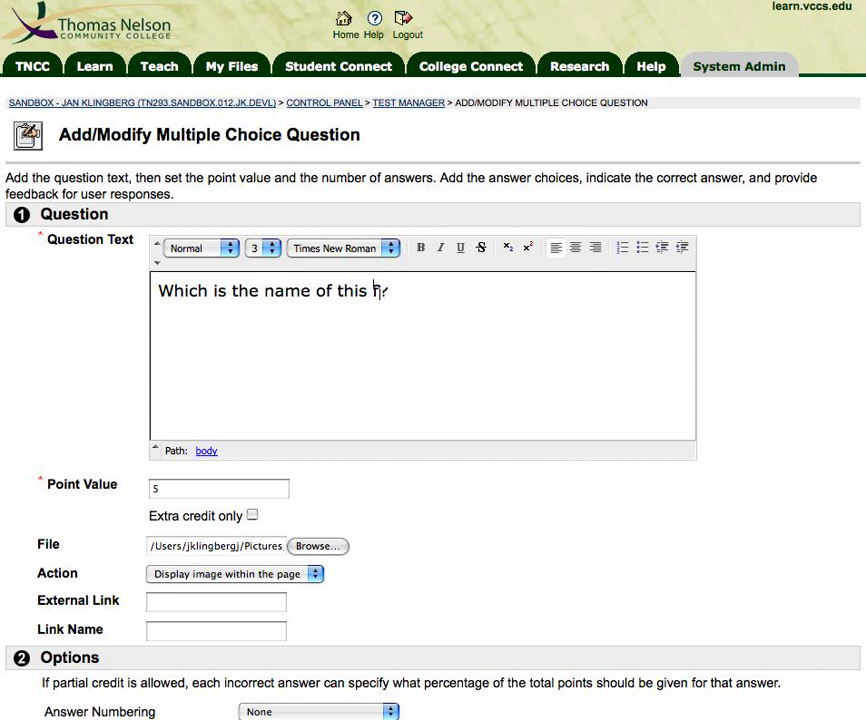
{"action": "type", "text": "irst comp"}
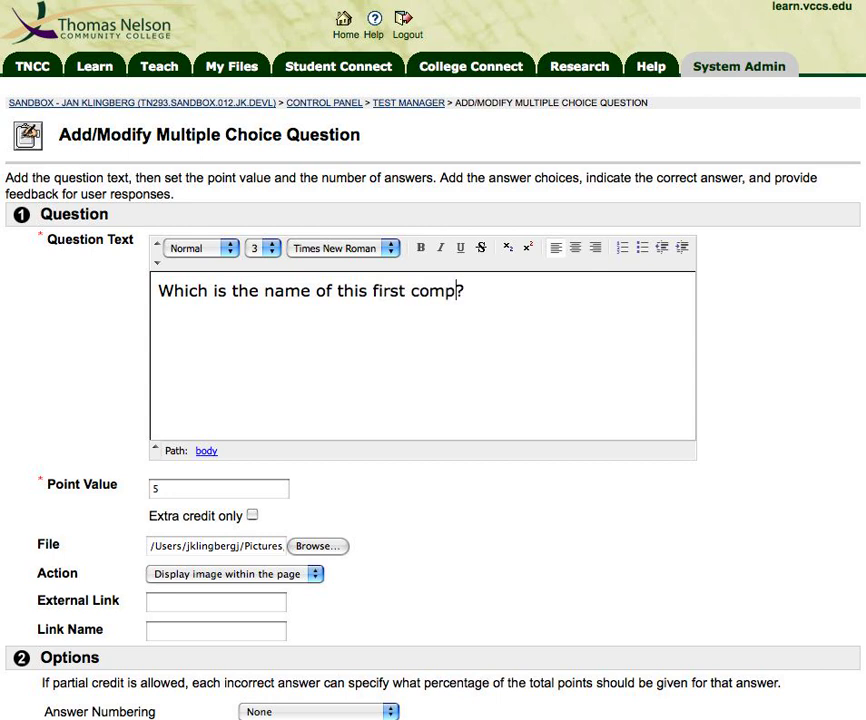
{"action": "type", "text": "uter"}
- Review the answer choices, remove the leading space before "abacus" in Answer 1, and submit the question
{"action": "scroll", "coordinate": [433, 400], "scroll_direction": "down", "scroll_amount": 5}
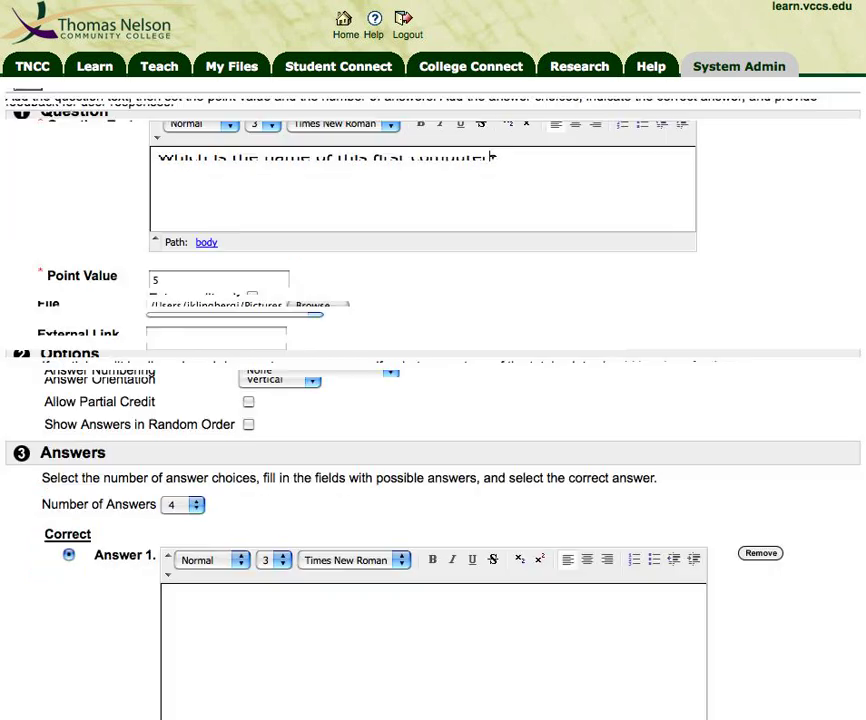
{"action": "scroll", "coordinate": [493, 157], "scroll_direction": "down", "scroll_amount": 3}
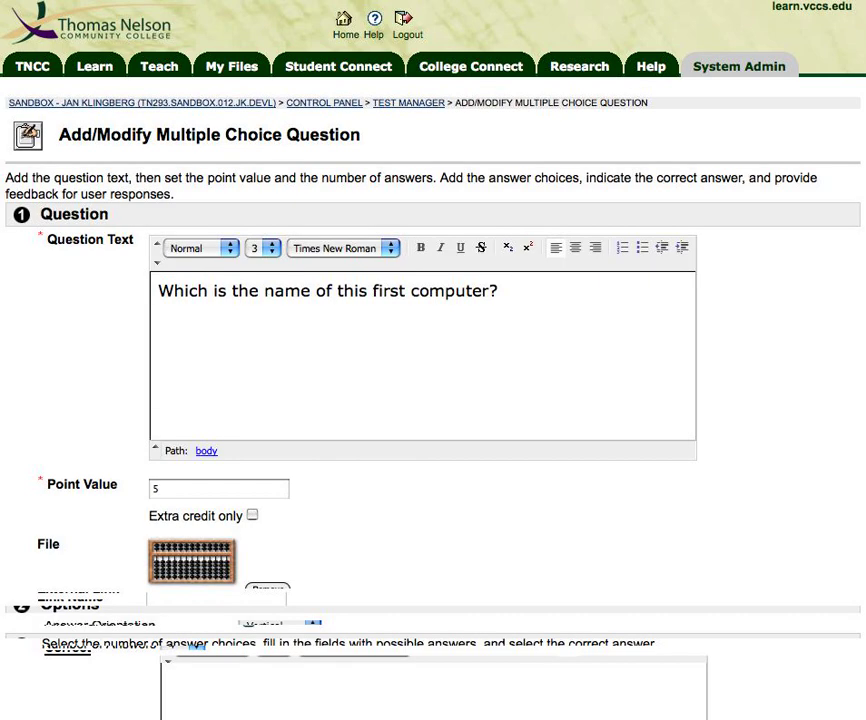
{"action": "scroll", "coordinate": [433, 400], "scroll_direction": "down", "scroll_amount": 5}
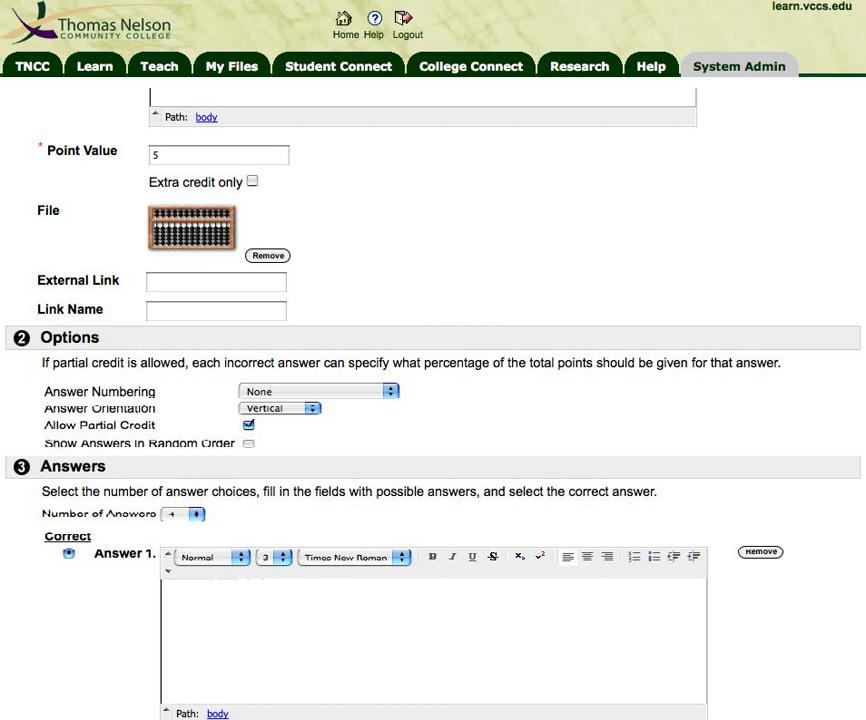
{"action": "scroll", "coordinate": [433, 400], "scroll_direction": "down", "scroll_amount": 2}
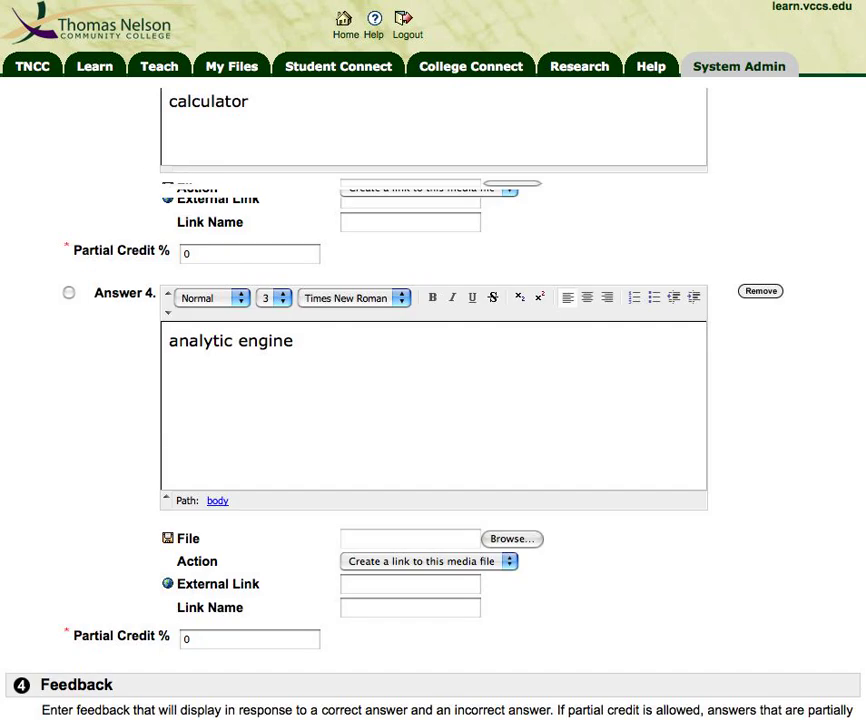
{"action": "scroll", "coordinate": [433, 400], "scroll_direction": "up", "scroll_amount": 4}
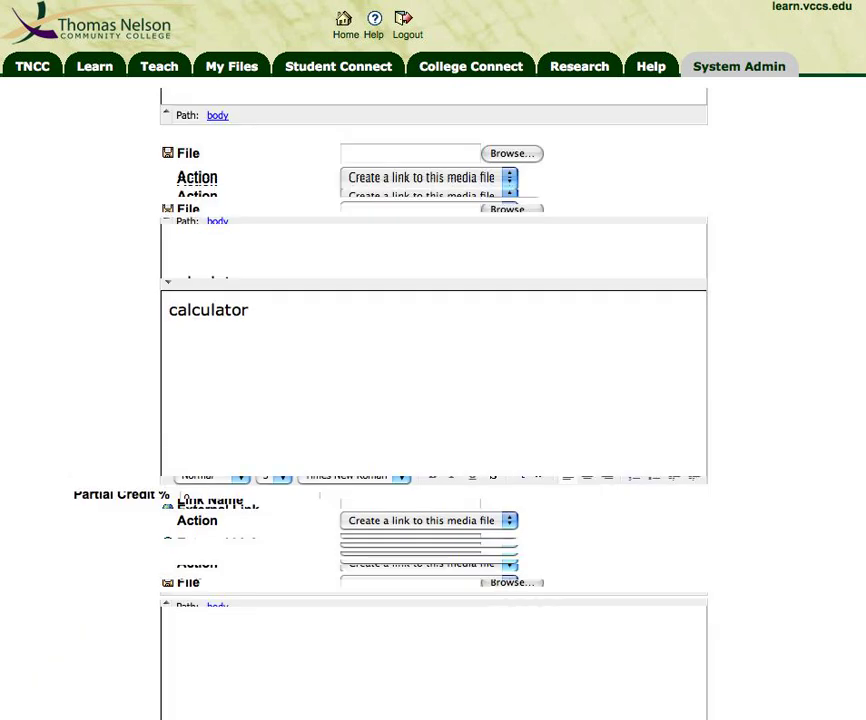
{"action": "scroll", "coordinate": [433, 400], "scroll_direction": "up", "scroll_amount": 8}
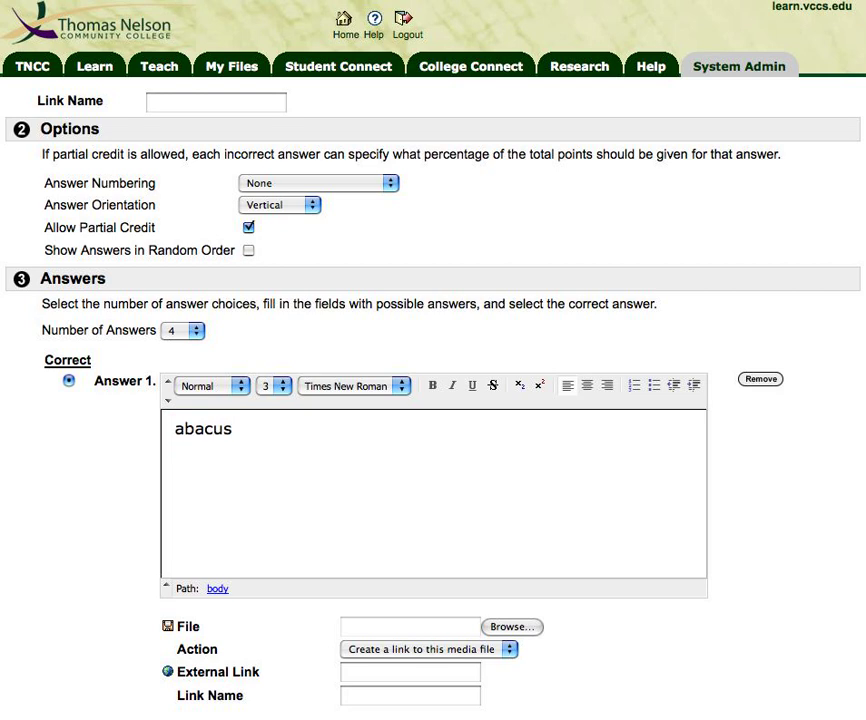
{"action": "key", "text": "BackSpace"}
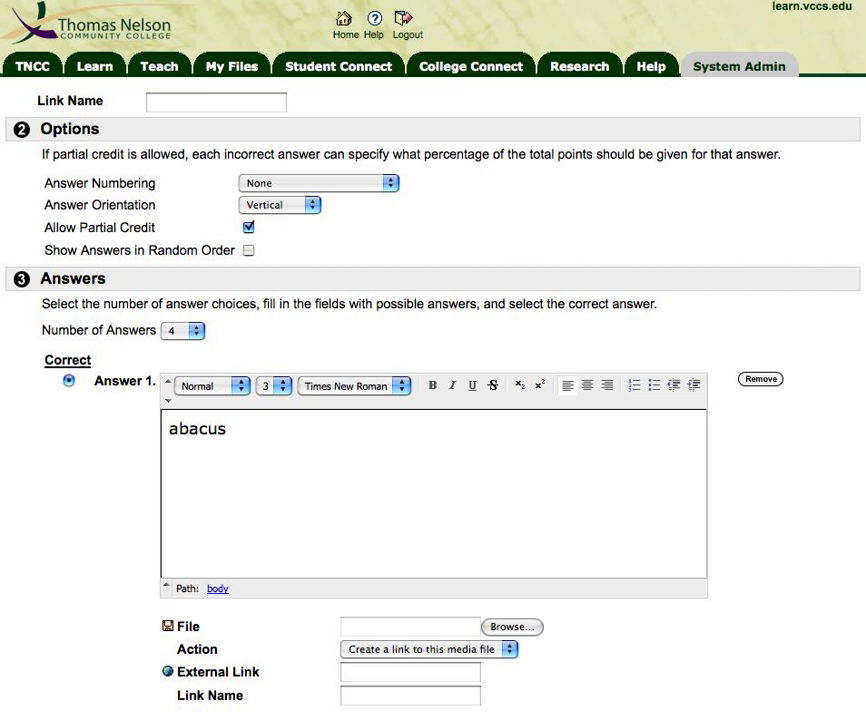
{"action": "scroll", "coordinate": [433, 400], "scroll_direction": "down", "scroll_amount": 10}
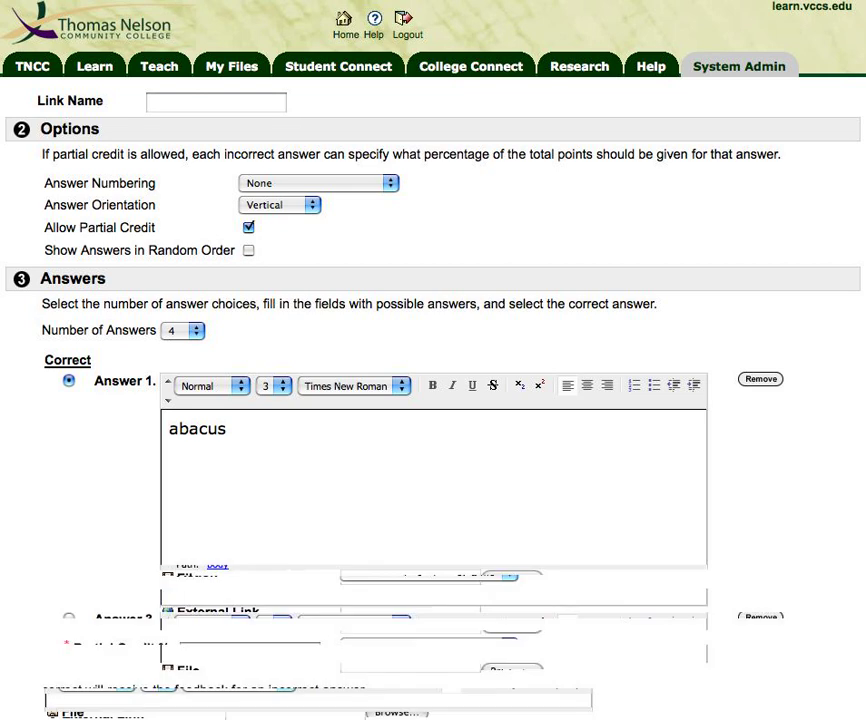
{"action": "scroll", "coordinate": [433, 400], "scroll_direction": "down", "scroll_amount": 10}
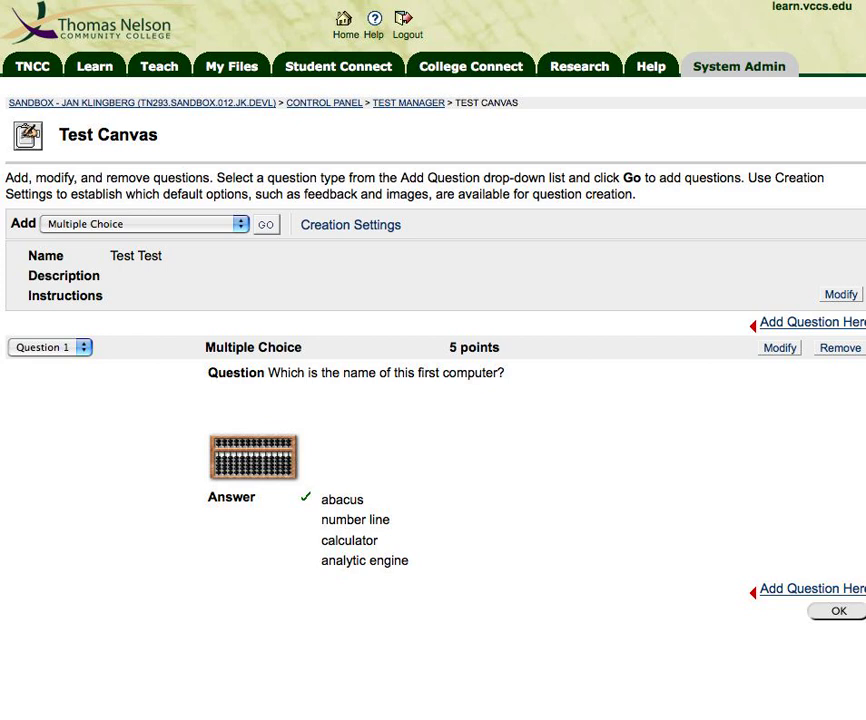
- Add a second Multiple Choice question with the question text "Select the invention of Charles Babbage."
{"action": "double_click", "coordinate": [306, 496]}
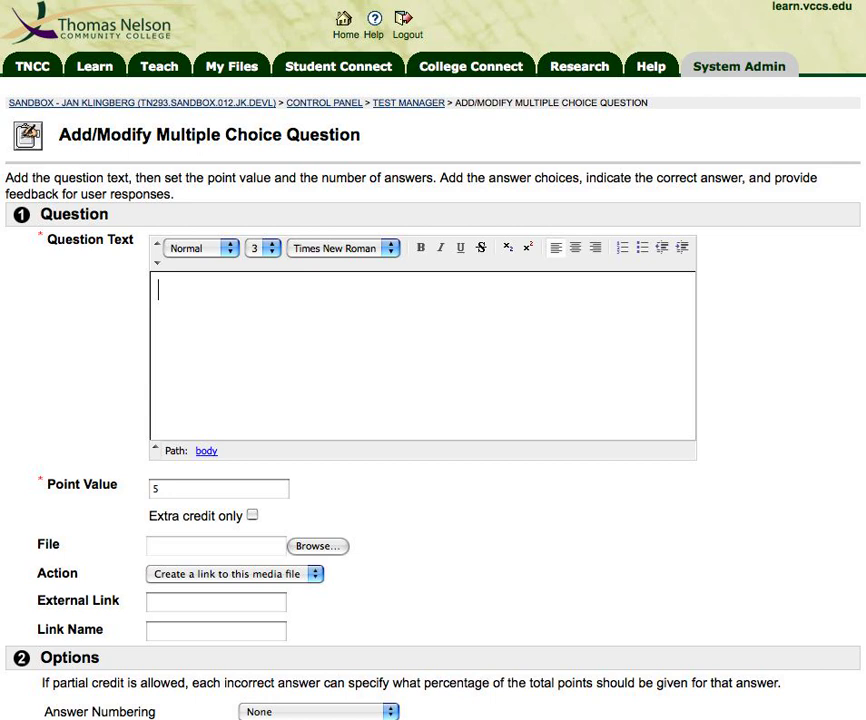
{"action": "type", "text": "Select the "}
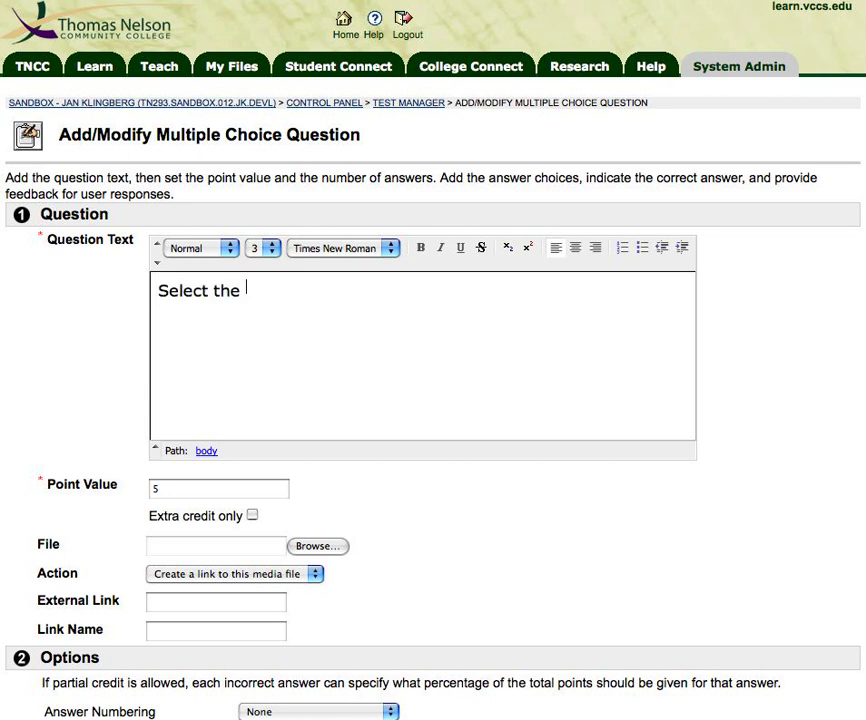
{"action": "type", "text": "invention "}
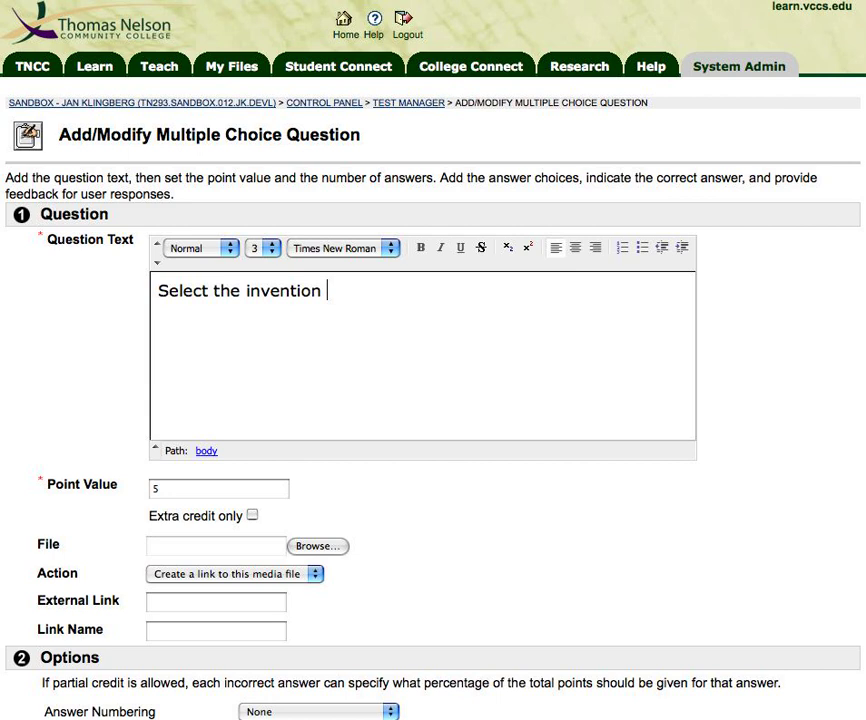
{"action": "type", "text": "of Charles Bab"}
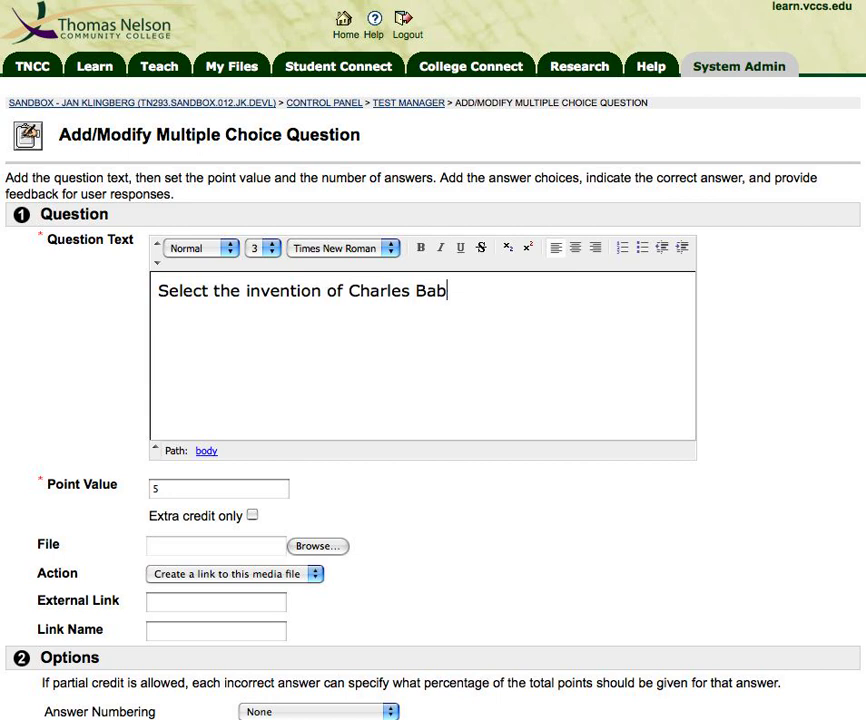
{"action": "type", "text": "bage."}
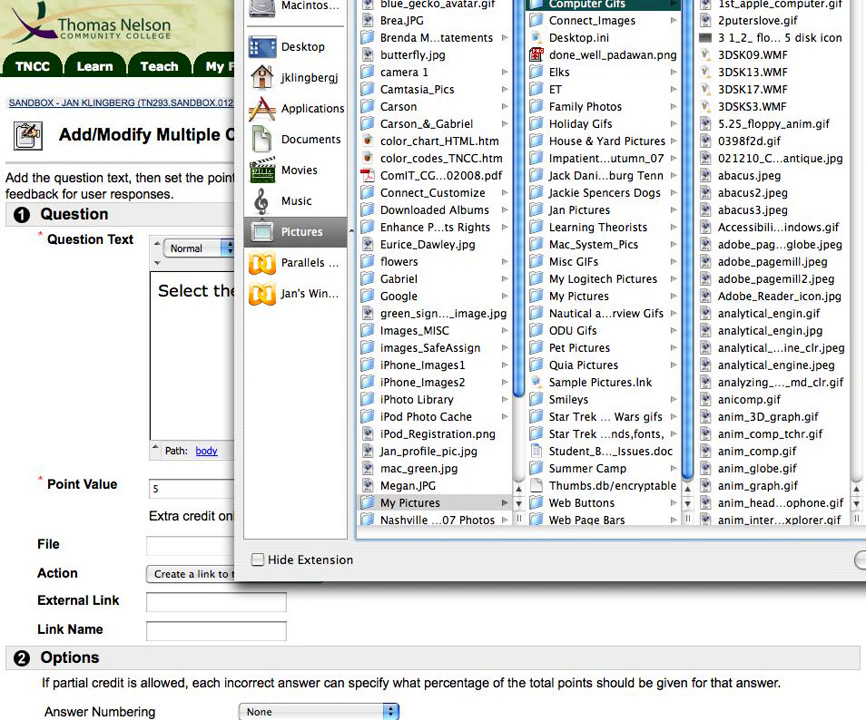
- Attach an analytical engine image from the Computer Gifs folder to the question, with the image displayed within the page
{"action": "left_click", "coordinate": [768, 314]}
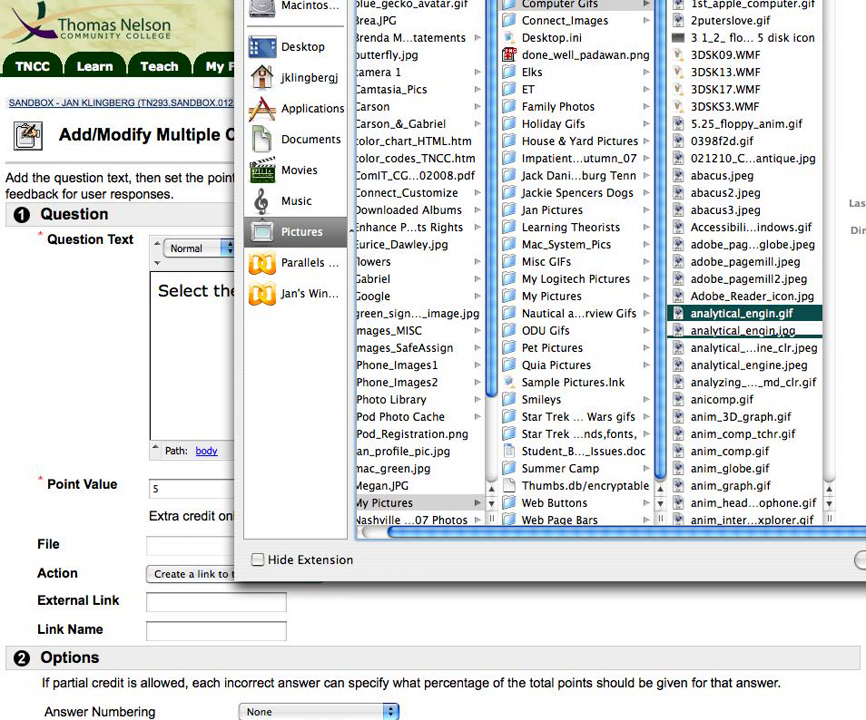
{"action": "key", "text": "Down"}
{"action": "key", "text": "Down"}
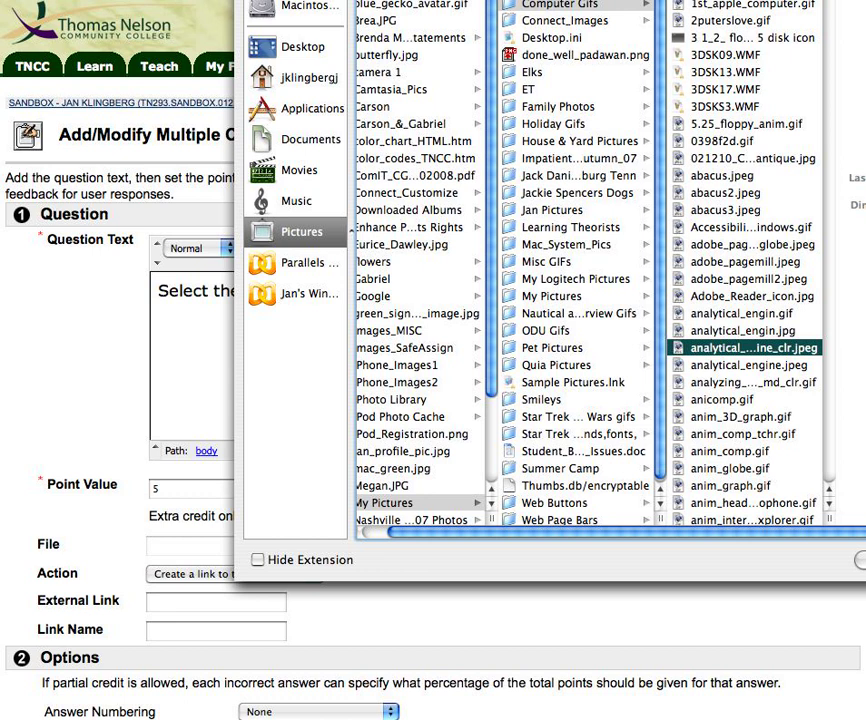
{"action": "key", "text": "Down"}
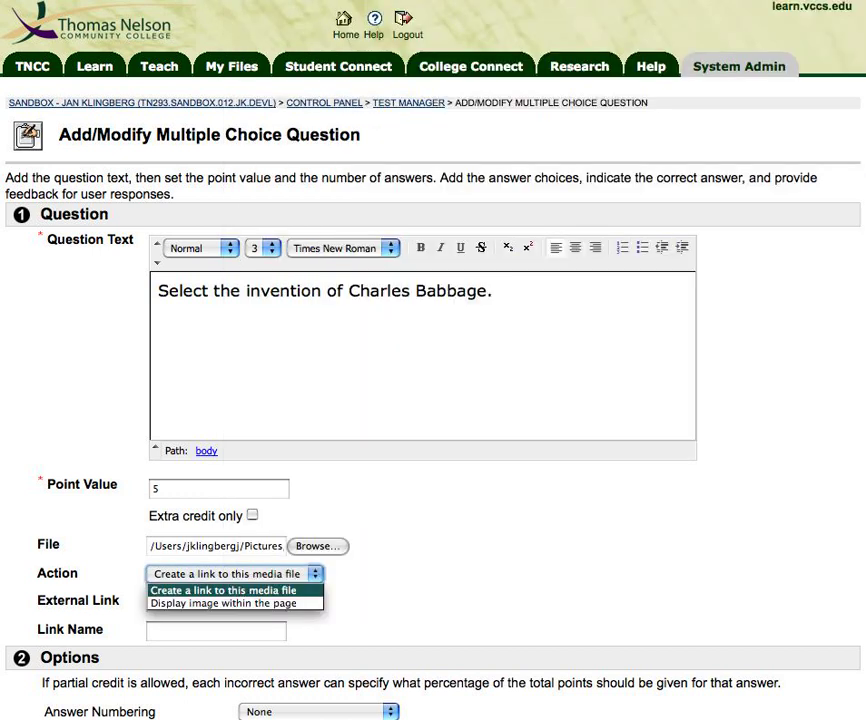
{"action": "key", "text": "Down"}
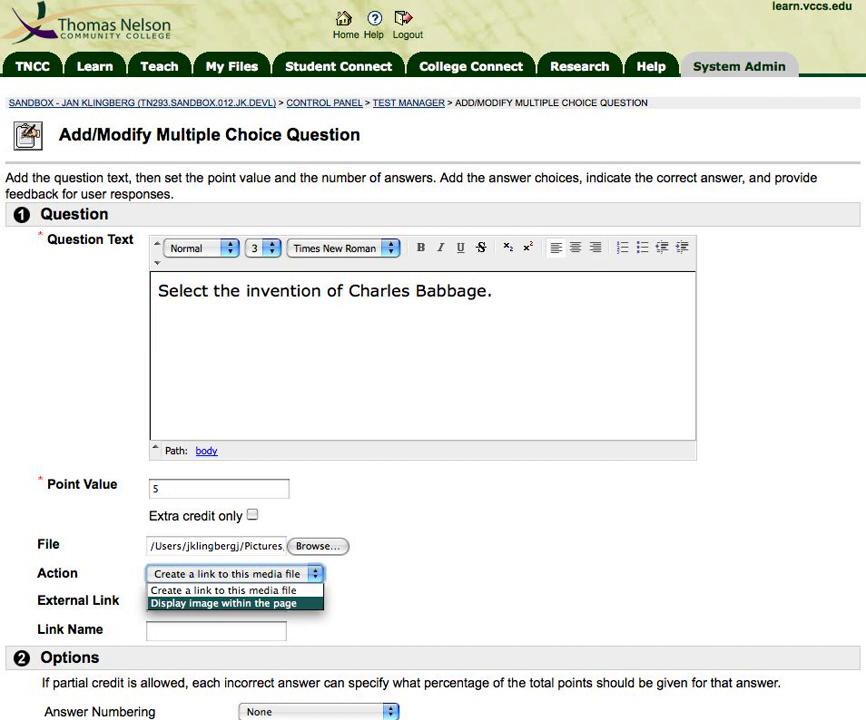
{"action": "key", "text": "Escape"}
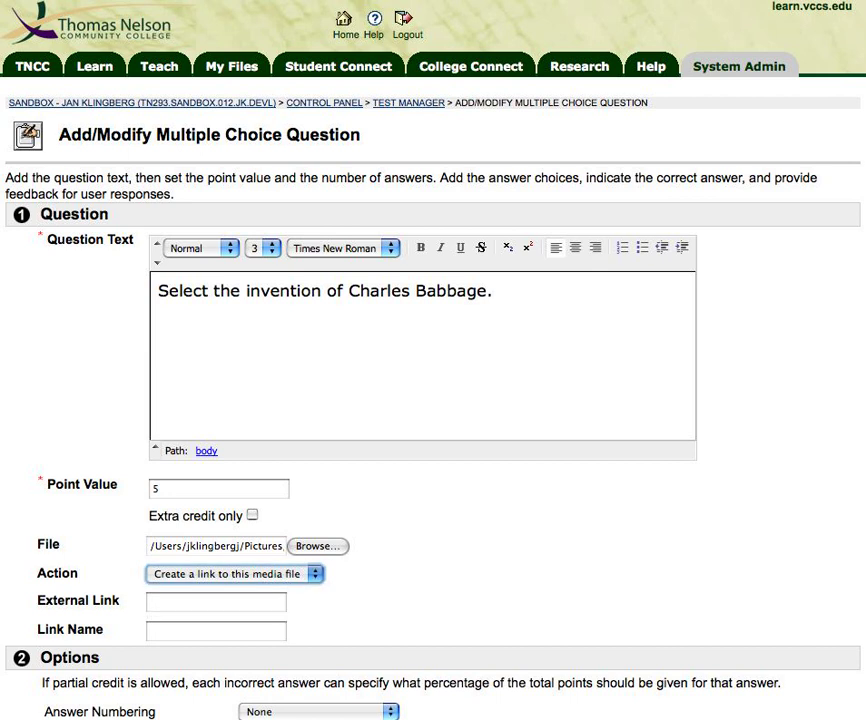
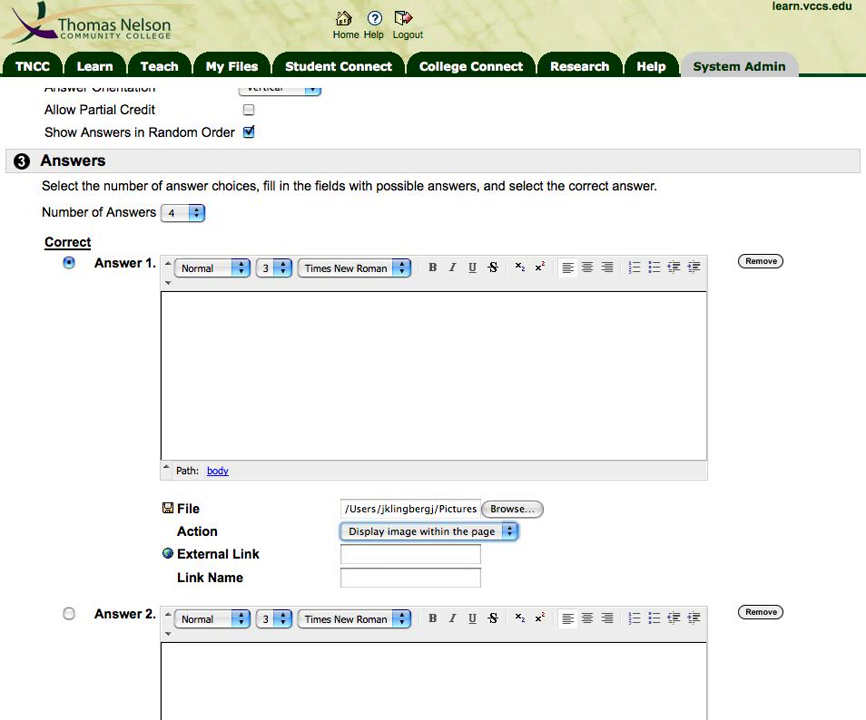
- Attach abacus.jpeg from the Computer Gifs folder to Answer 2, with the image displayed within the page
{"action": "scroll", "coordinate": [433, 400], "scroll_direction": "down", "scroll_amount": 2}
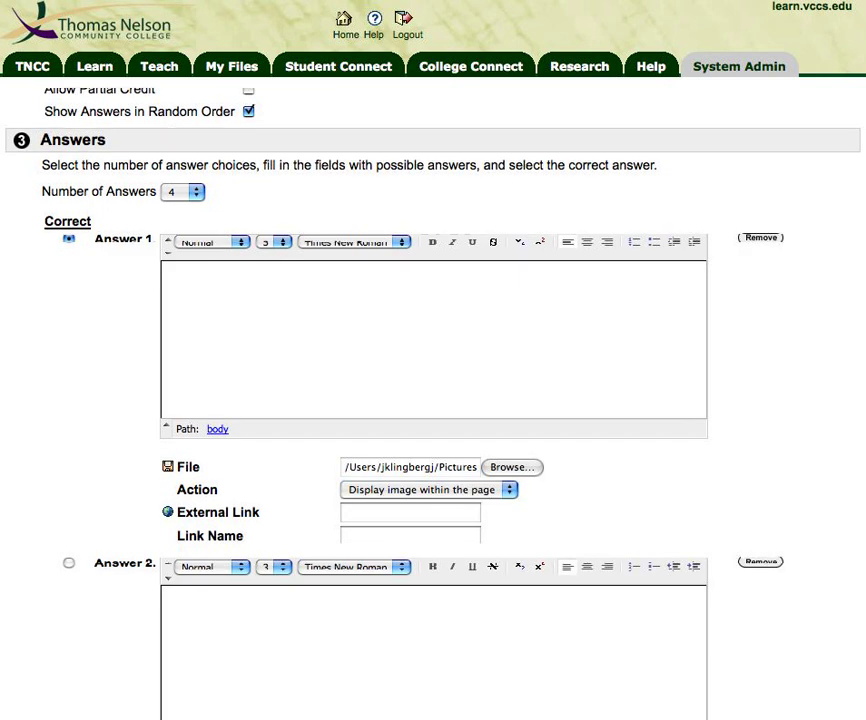
{"action": "scroll", "coordinate": [433, 400], "scroll_direction": "down", "scroll_amount": 3}
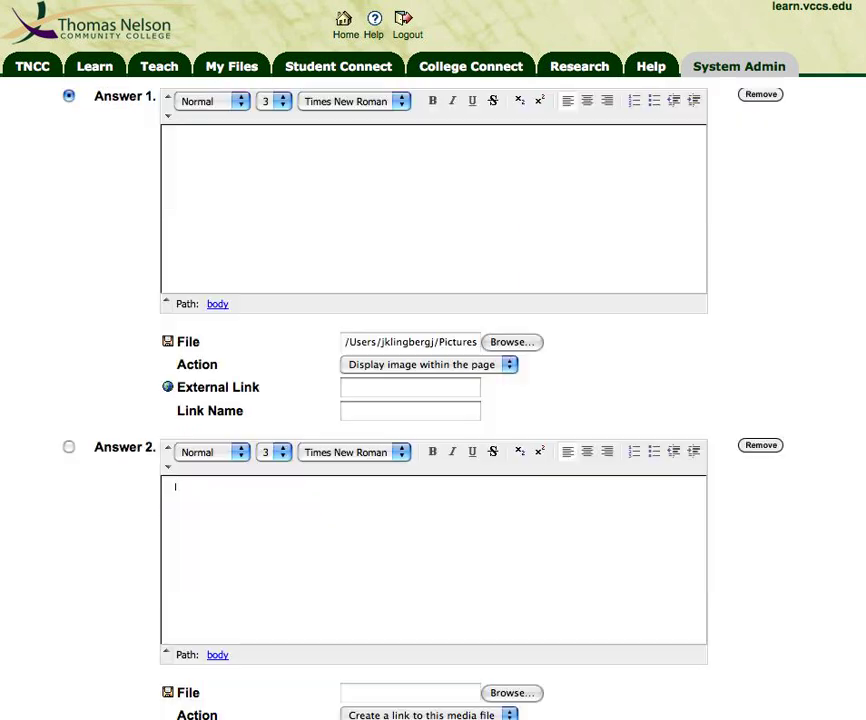
{"action": "scroll", "coordinate": [433, 400], "scroll_direction": "down", "scroll_amount": 3}
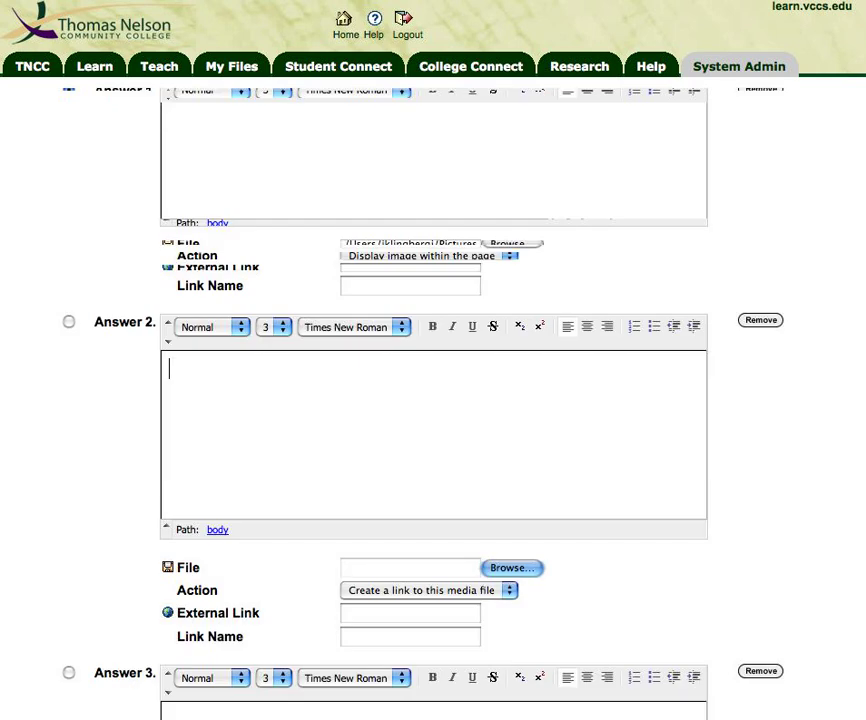
{"action": "left_click", "coordinate": [512, 567]}
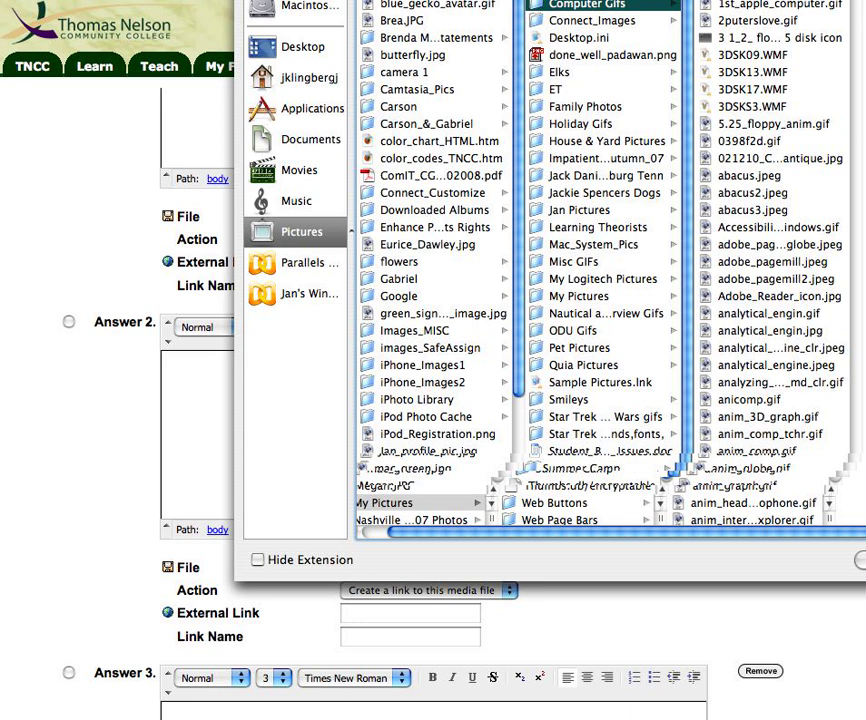
{"action": "double_click", "coordinate": [735, 175]}
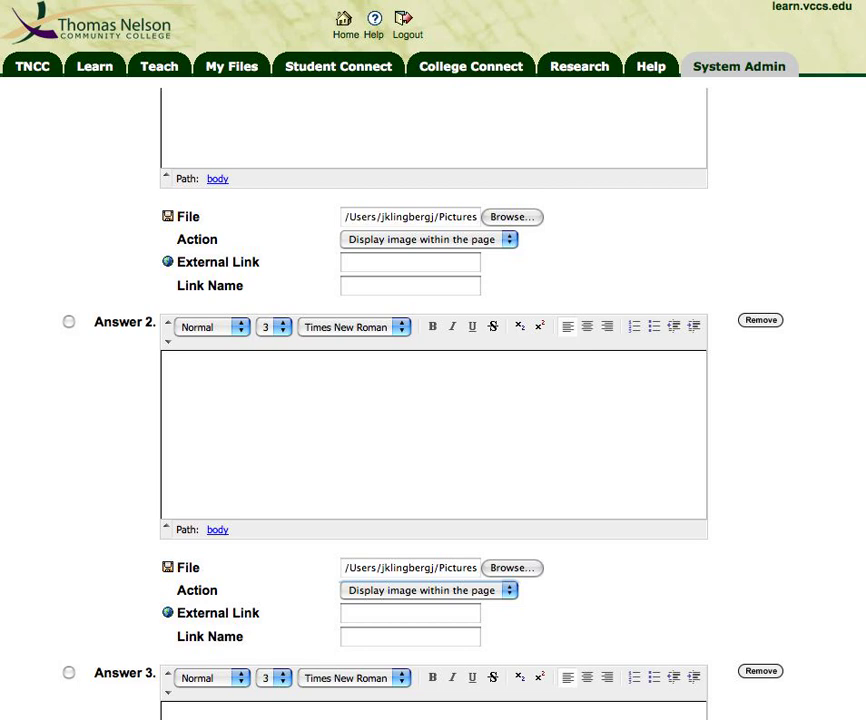
- Attach the image of a woman at a computer desk to Answer 3, with the image displayed within the page
{"action": "scroll", "coordinate": [433, 400], "scroll_direction": "down", "scroll_amount": 5}
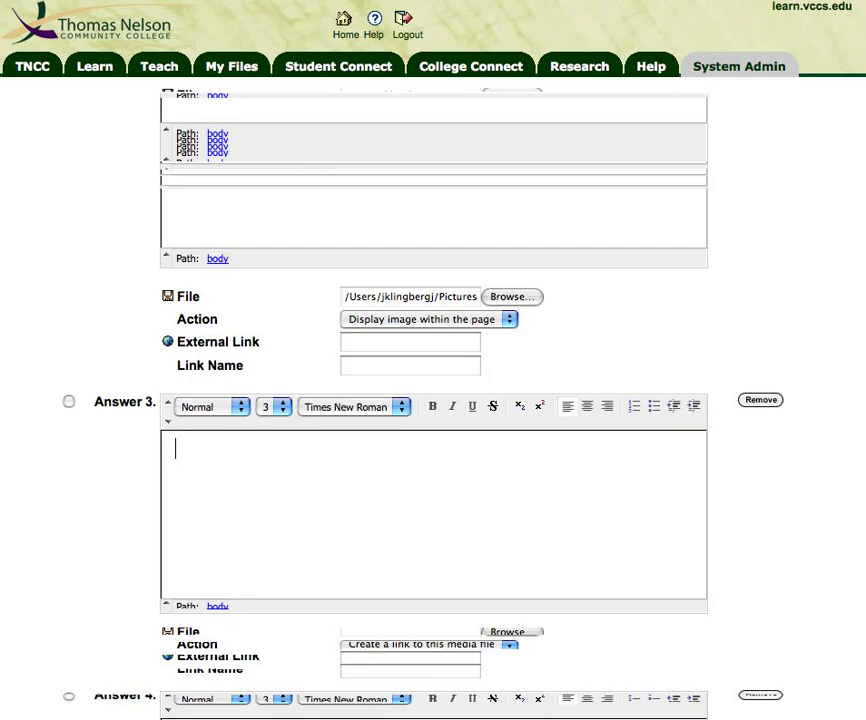
{"action": "scroll", "coordinate": [433, 400], "scroll_direction": "down", "scroll_amount": 1}
{"action": "left_click", "coordinate": [512, 586]}
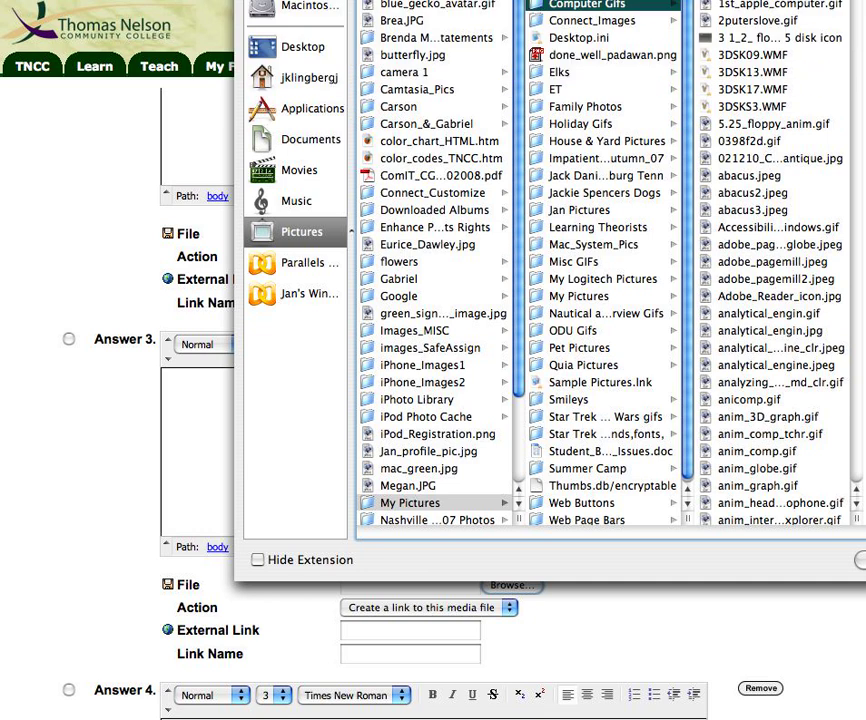
{"action": "key", "text": "Return"}
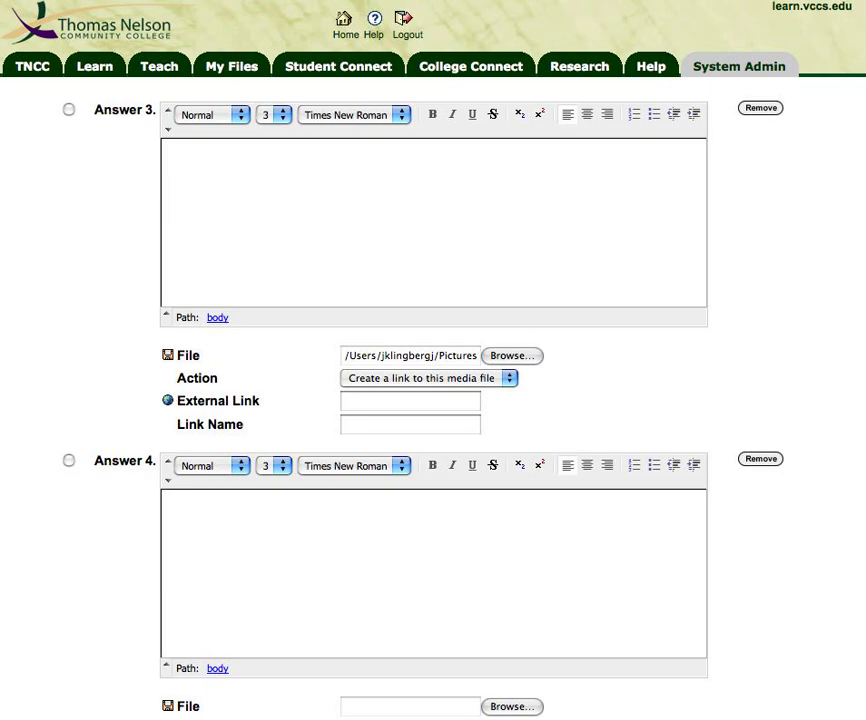
- Attach adobe_pagemill.jpeg from the Computer Gifs folder to Answer 4, with the image displayed within the page
{"action": "scroll", "coordinate": [433, 398], "scroll_direction": "down", "scroll_amount": 10}
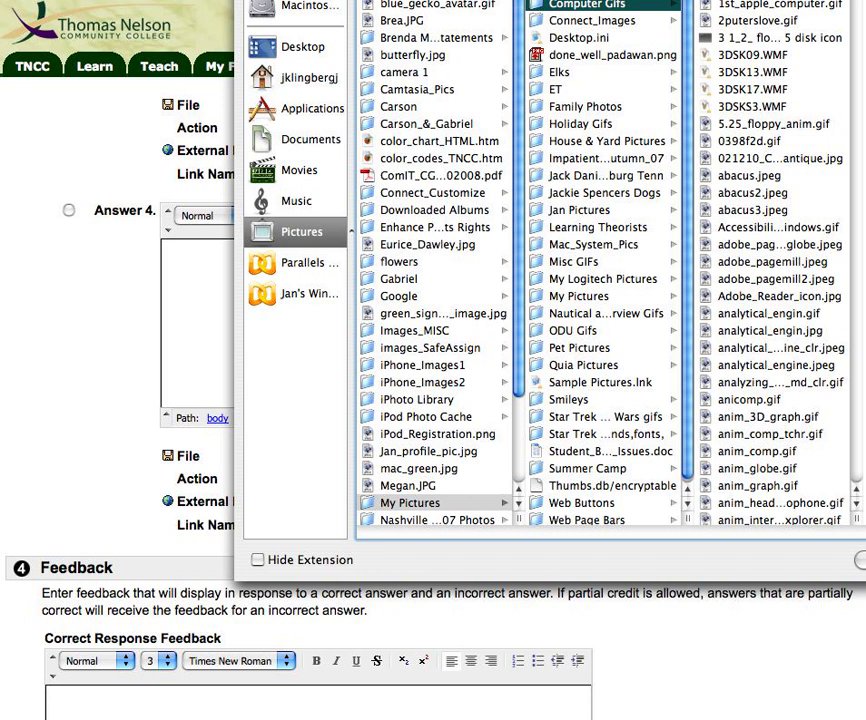
{"action": "left_click", "coordinate": [779, 296]}
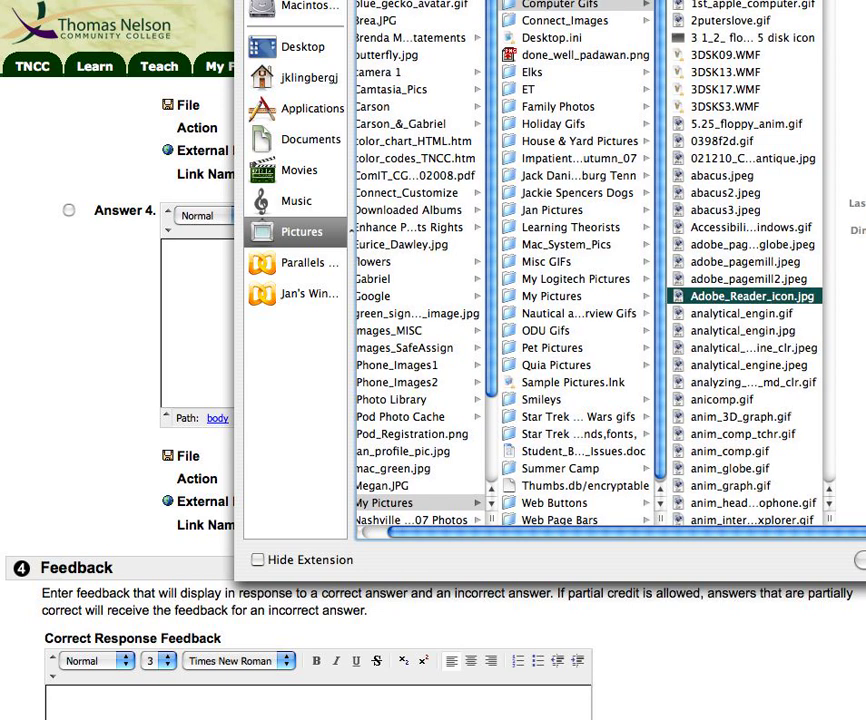
{"action": "double_click", "coordinate": [745, 262]}
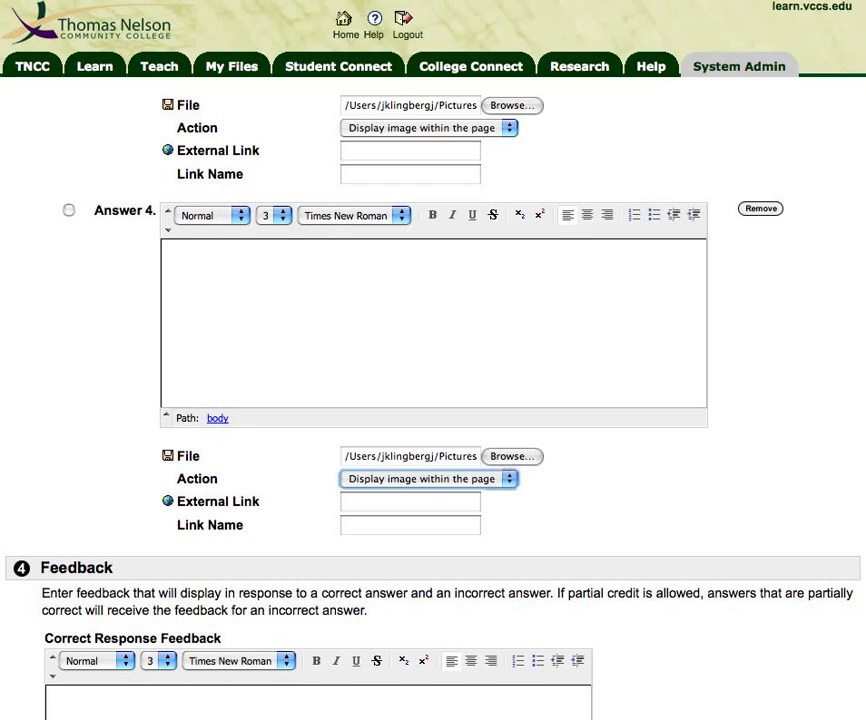
- Review the question text, attached files, options and answer settings, and submit the question
{"action": "scroll", "coordinate": [433, 400], "scroll_direction": "up", "scroll_amount": 2}
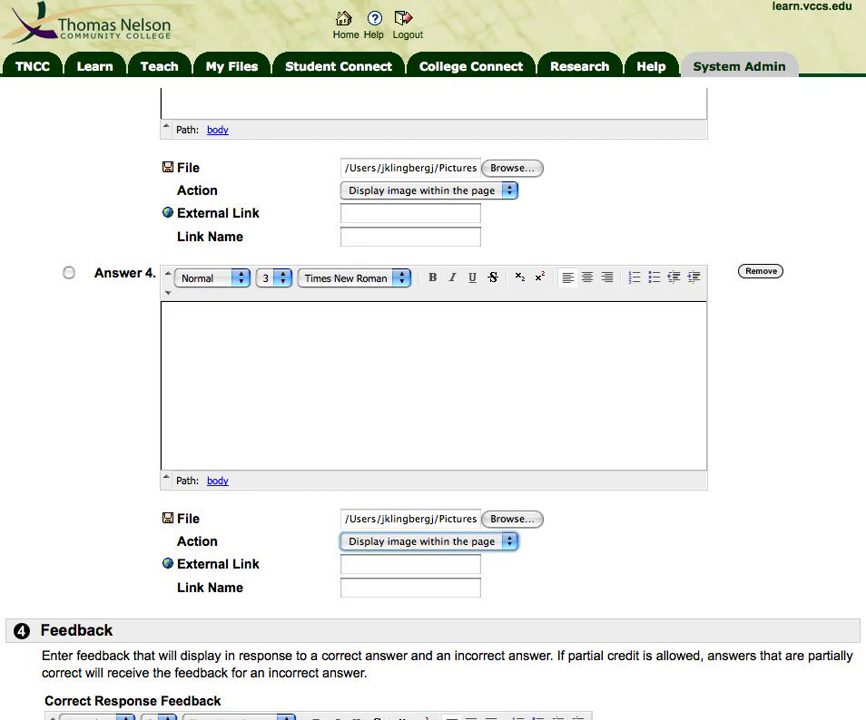
{"action": "double_click", "coordinate": [198, 541]}
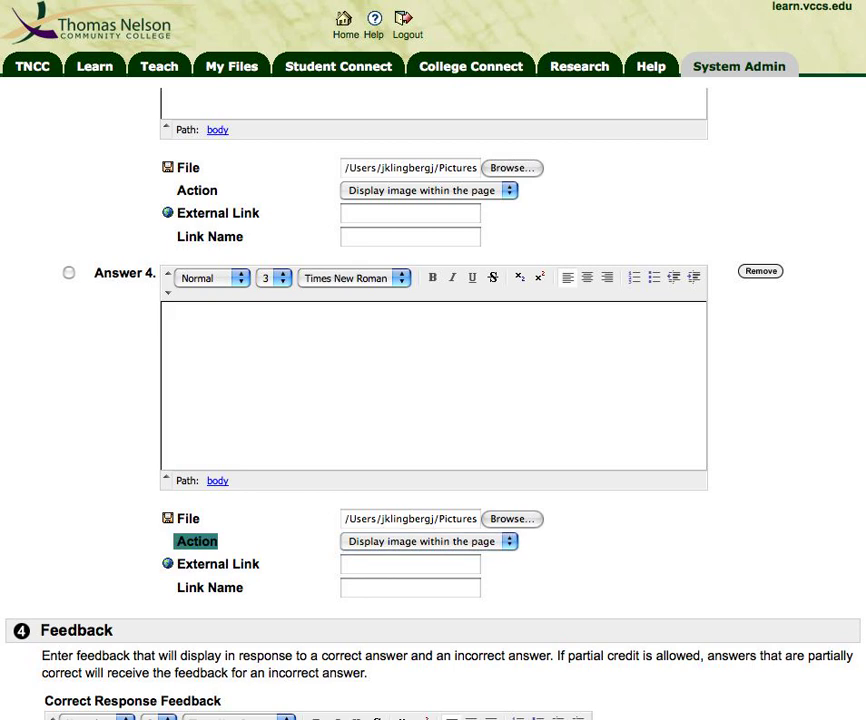
{"action": "scroll", "coordinate": [433, 400], "scroll_direction": "up", "scroll_amount": 10}
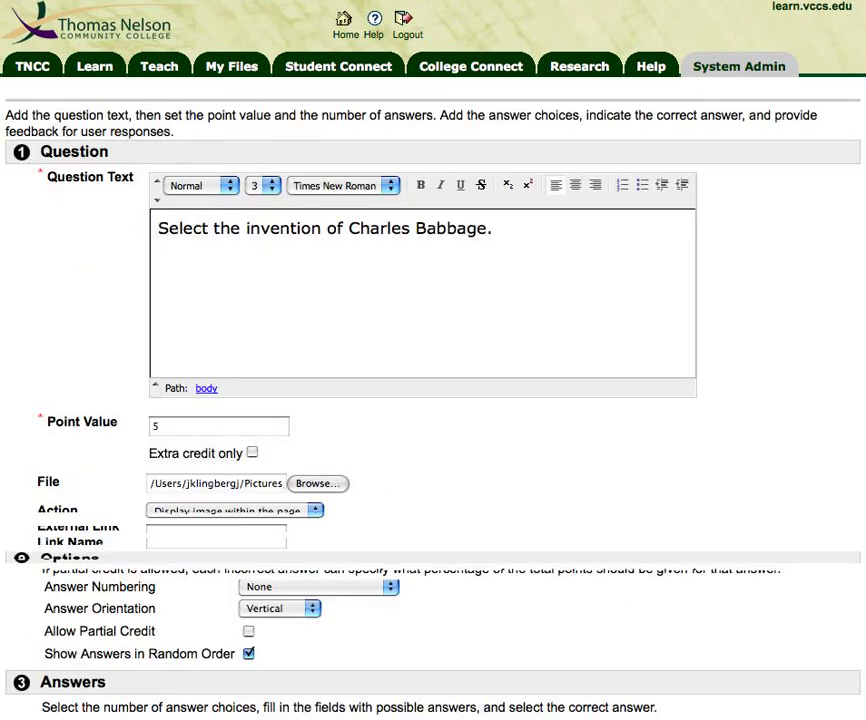
{"action": "scroll", "coordinate": [433, 400], "scroll_direction": "down", "scroll_amount": 5}
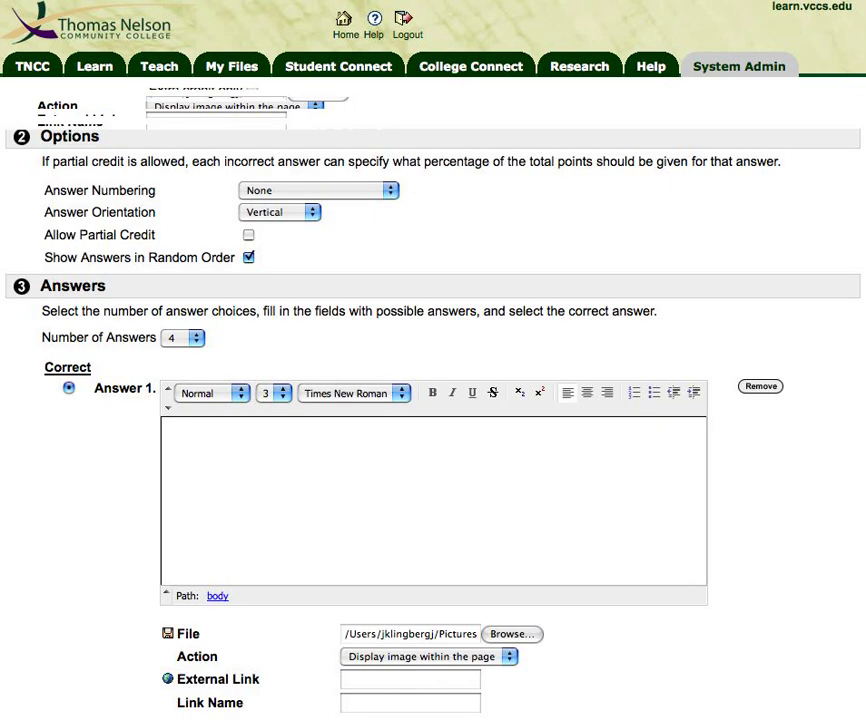
{"action": "scroll", "coordinate": [433, 400], "scroll_direction": "up", "scroll_amount": 2}
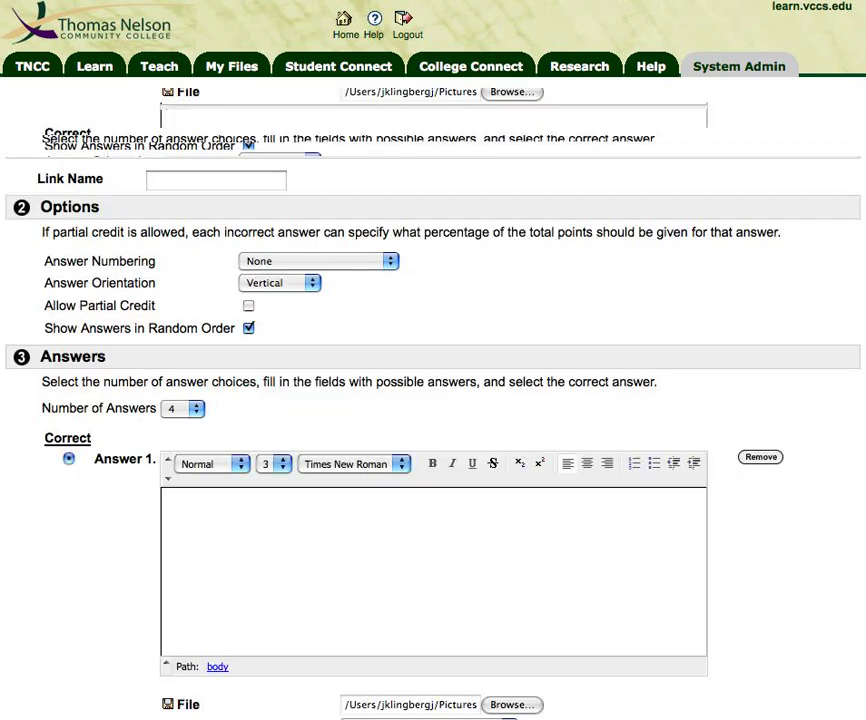
{"action": "scroll", "coordinate": [433, 400], "scroll_direction": "down", "scroll_amount": 15}
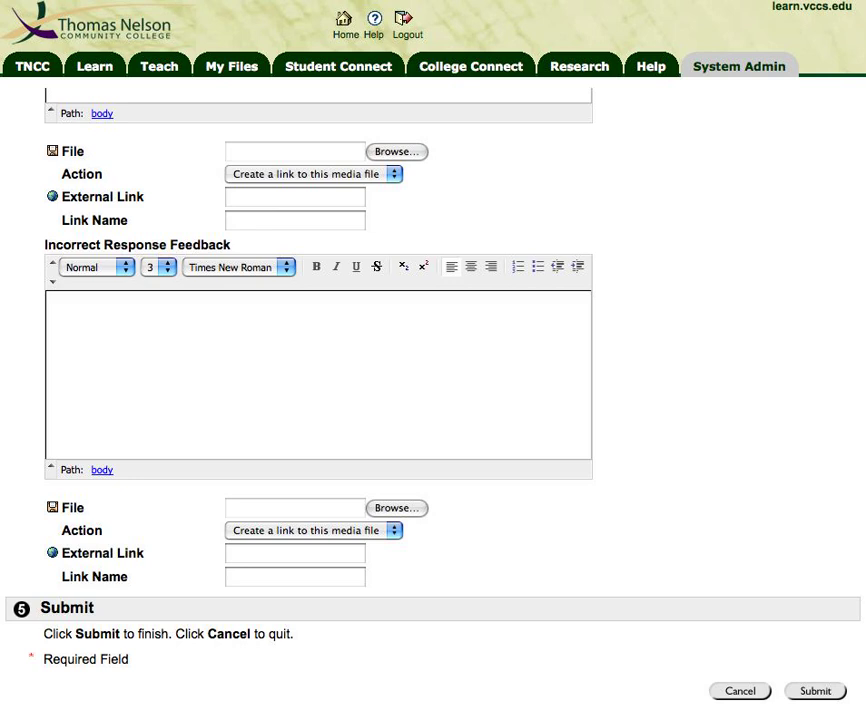
{"action": "left_click", "coordinate": [815, 691]}
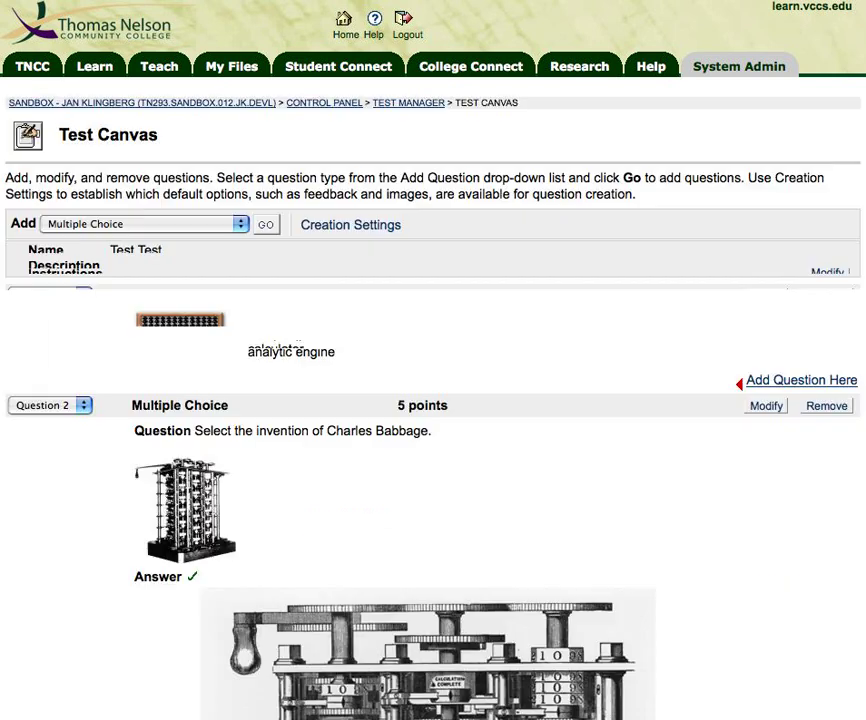
- Review both multiple choice questions and their answer images on the test canvas
{"action": "scroll", "coordinate": [433, 400], "scroll_direction": "down", "scroll_amount": 5}
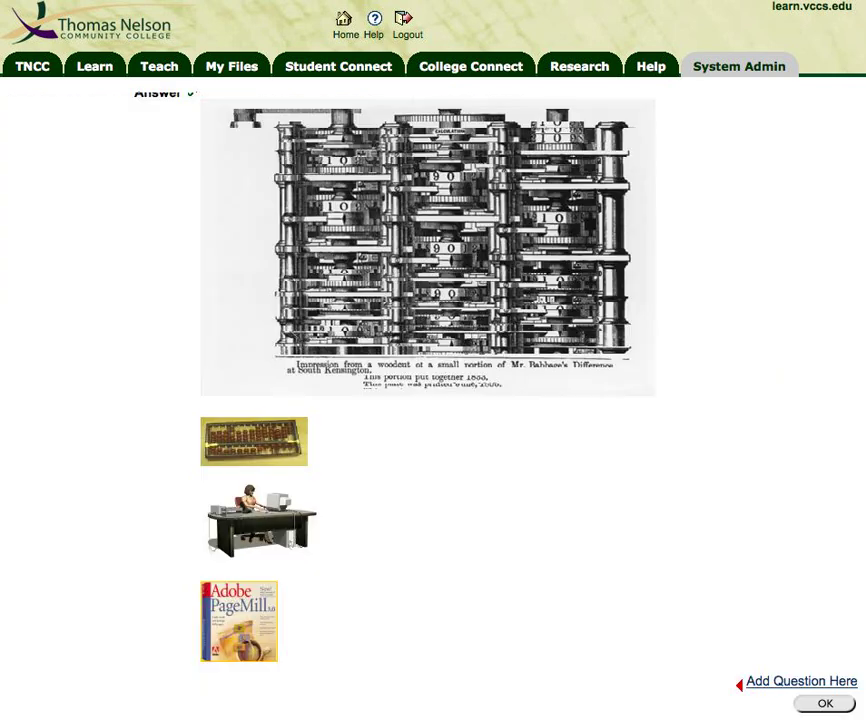
{"action": "scroll", "coordinate": [433, 400], "scroll_direction": "up", "scroll_amount": 10}
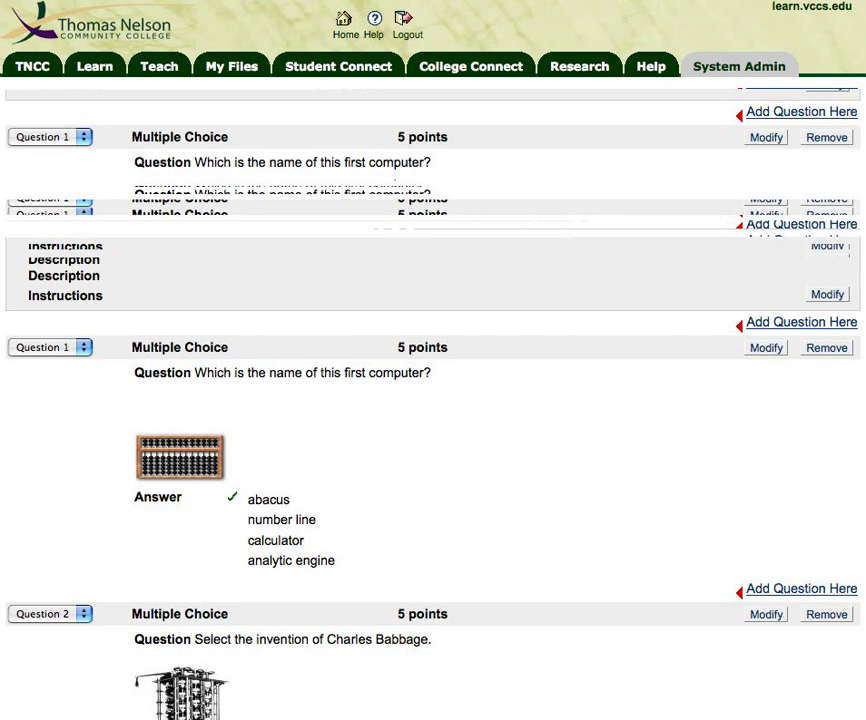
{"action": "scroll", "coordinate": [433, 400], "scroll_direction": "down", "scroll_amount": 10}
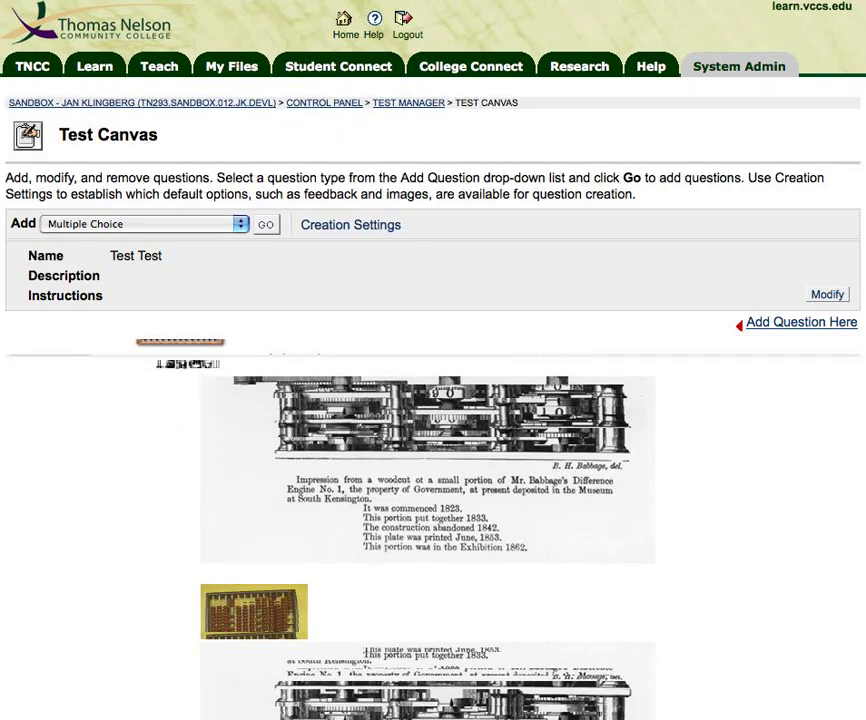
{"action": "scroll", "coordinate": [433, 400], "scroll_direction": "down", "scroll_amount": 5}
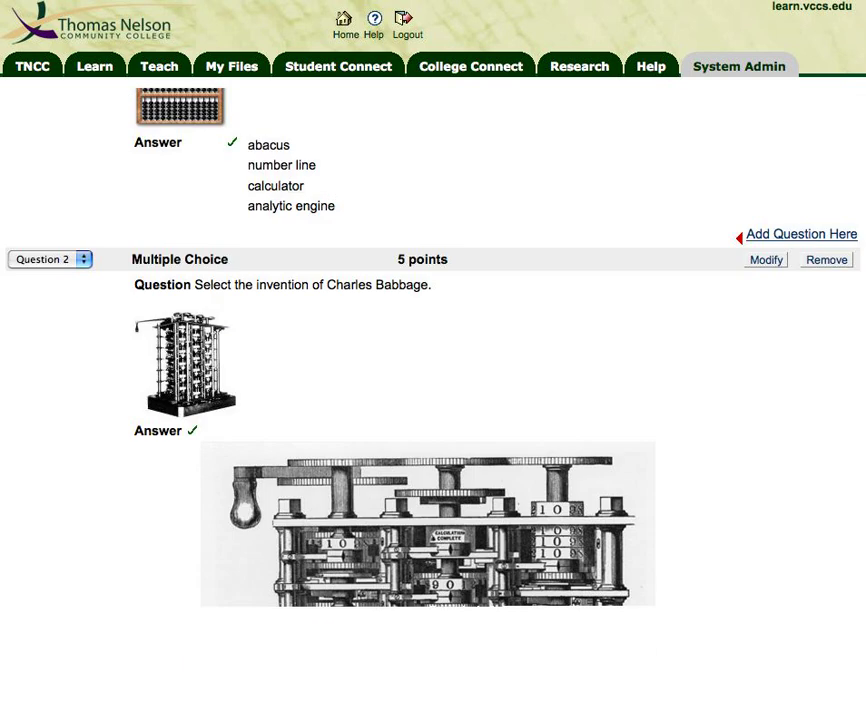
- Open Question 2 for modification and remove the image from its question text and the oversized image from Answer 1
{"action": "left_click", "coordinate": [766, 260]}
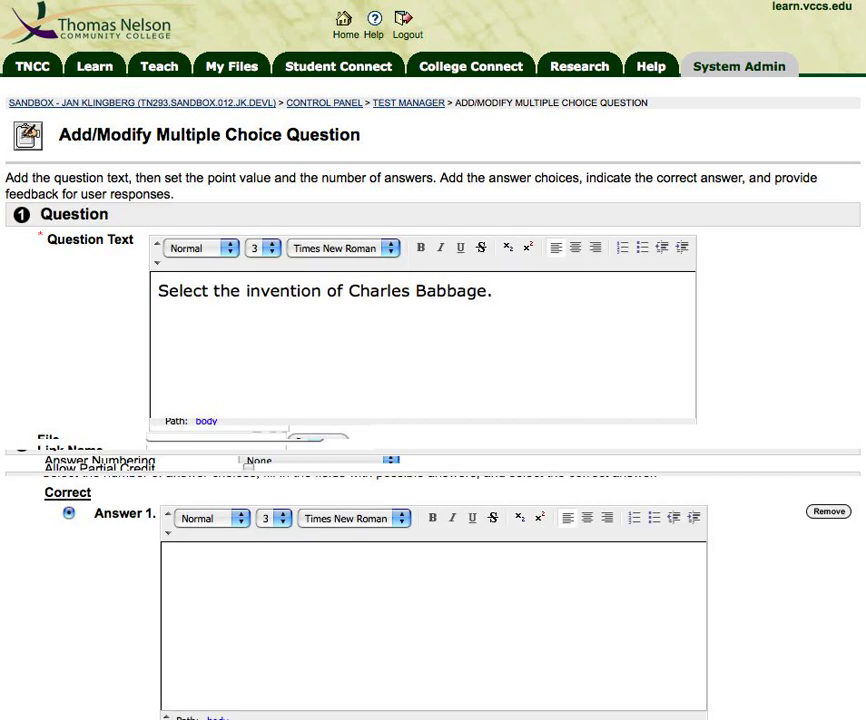
{"action": "scroll", "coordinate": [433, 400], "scroll_direction": "down", "scroll_amount": 10}
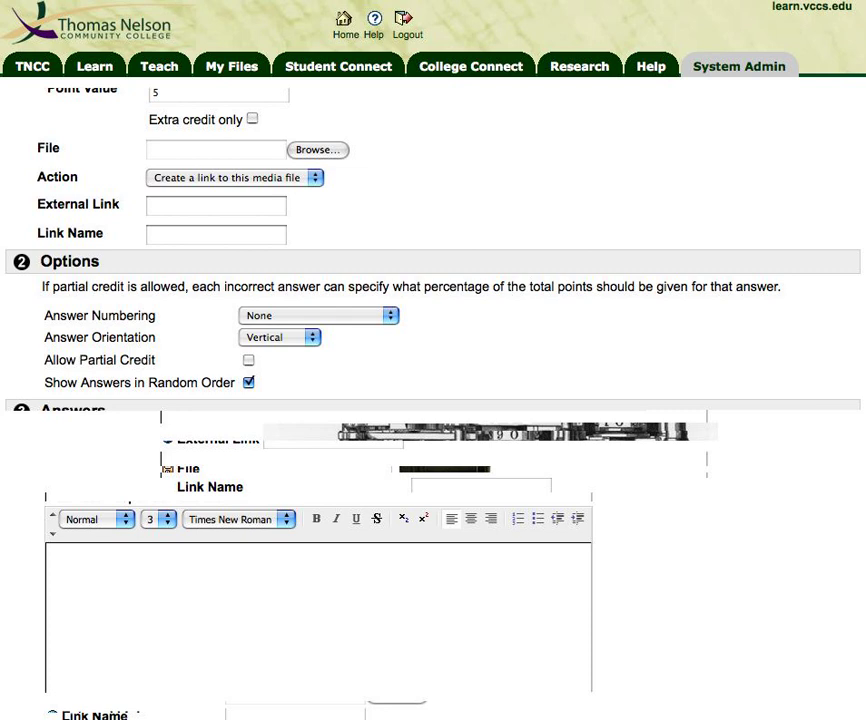
{"action": "scroll", "coordinate": [433, 400], "scroll_direction": "down", "scroll_amount": 10}
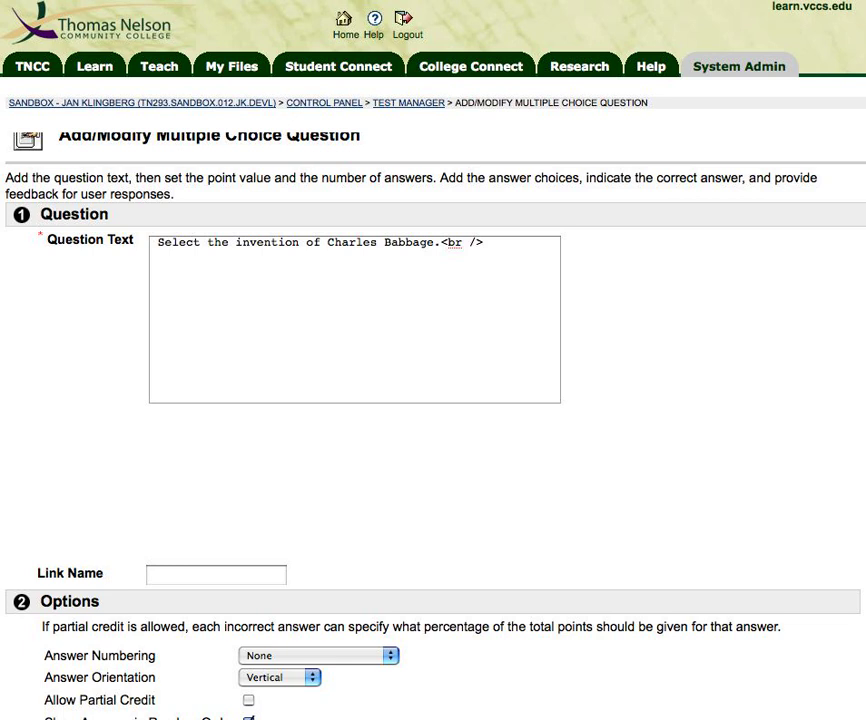
- Attach analytical_engin.gif from the Computer Gifs folder to Answer 1, displayed within the page, and submit the question
{"action": "scroll", "coordinate": [433, 400], "scroll_direction": "down", "scroll_amount": 10}
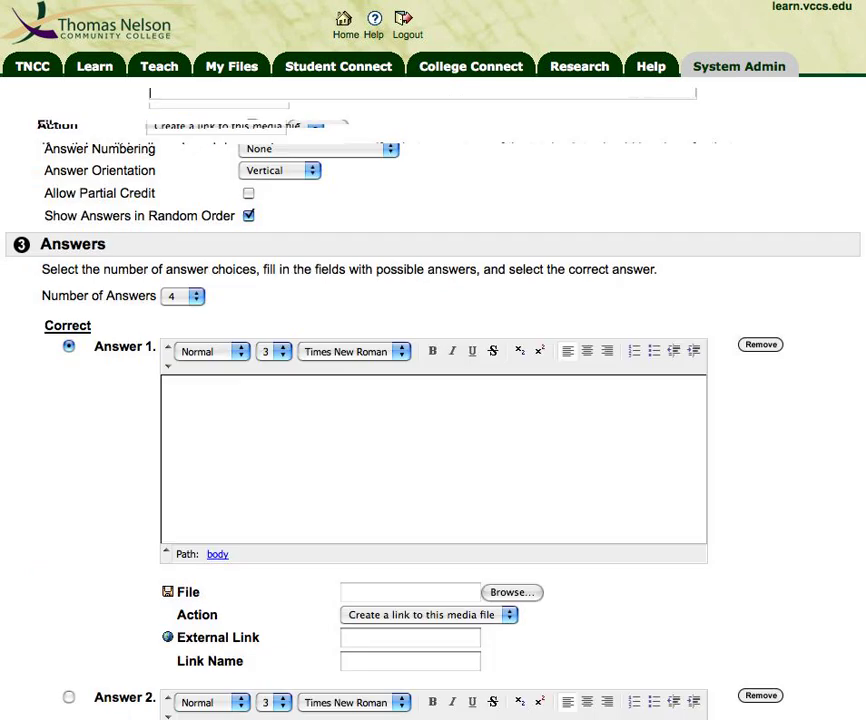
{"action": "left_click", "coordinate": [512, 592]}
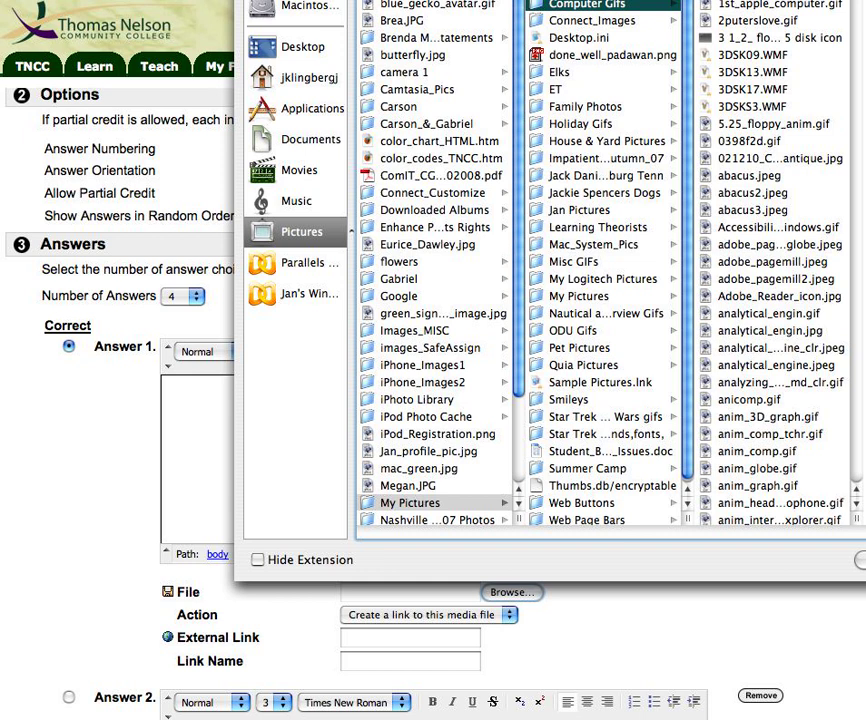
{"action": "left_click", "coordinate": [769, 313]}
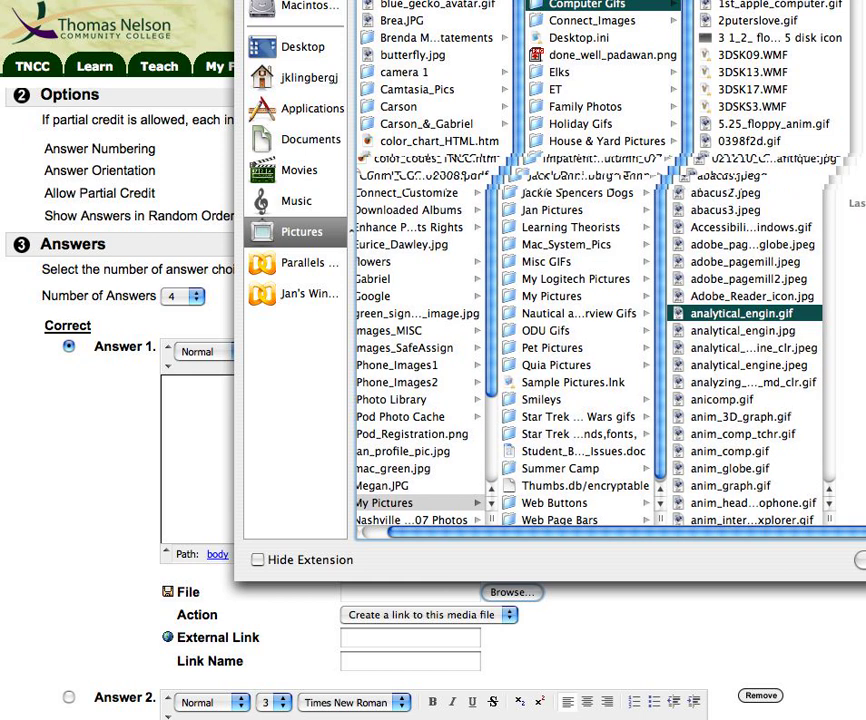
{"action": "key", "text": "Return"}
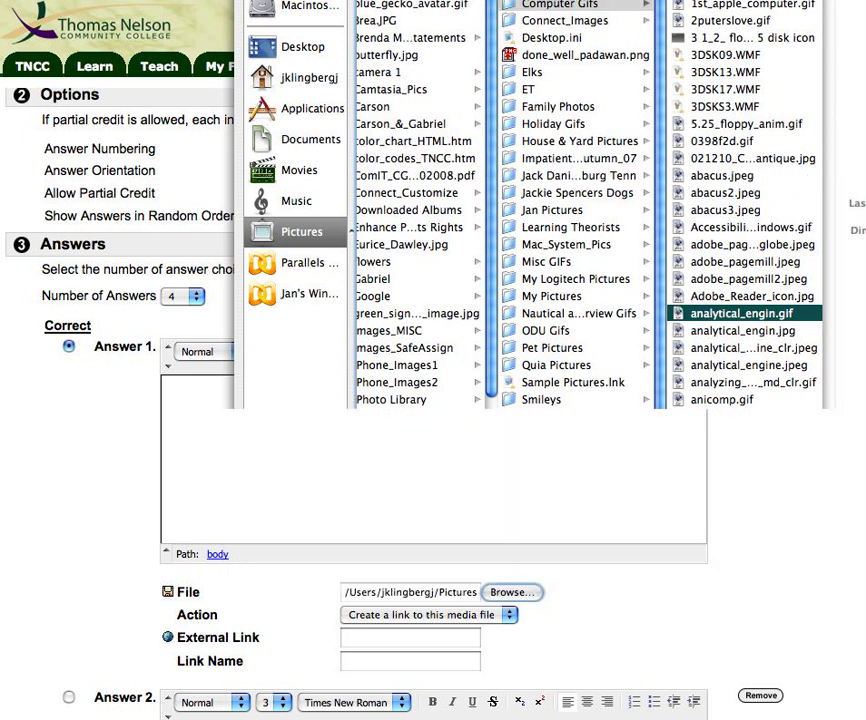
{"action": "left_click", "coordinate": [428, 614]}
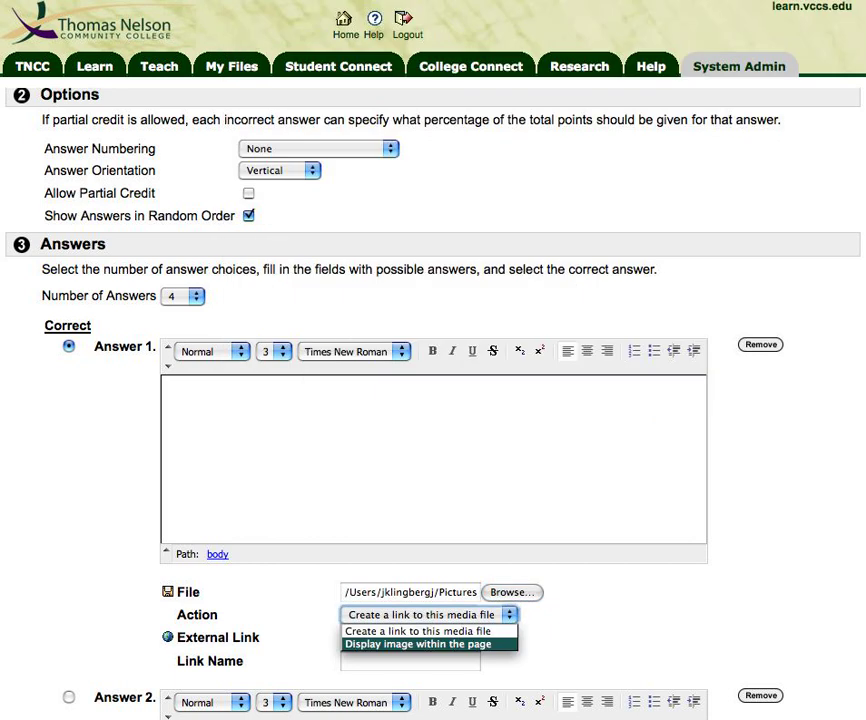
{"action": "key", "text": "Return"}
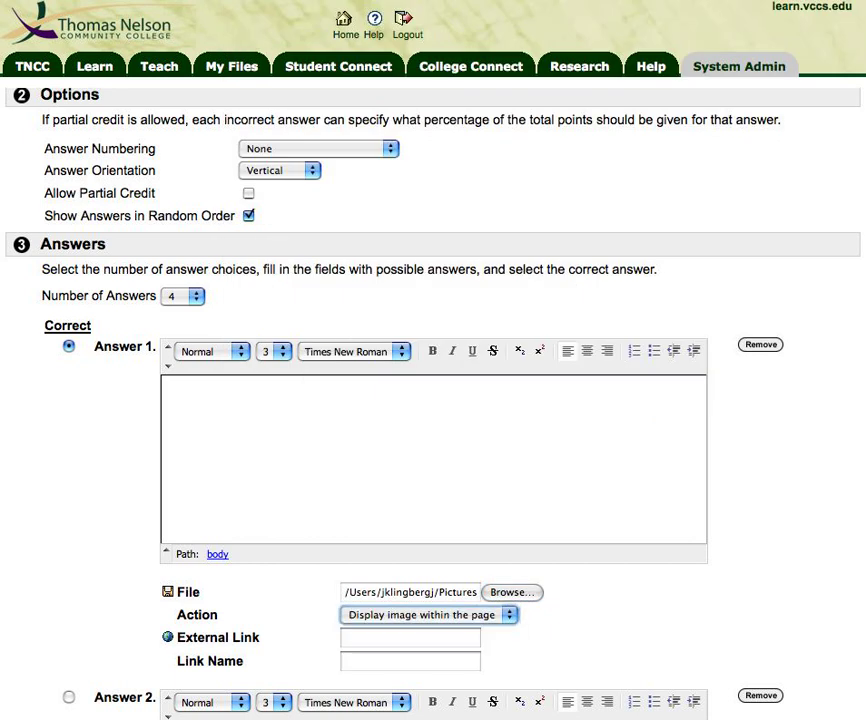
{"action": "scroll", "coordinate": [433, 400], "scroll_direction": "down", "scroll_amount": 15}
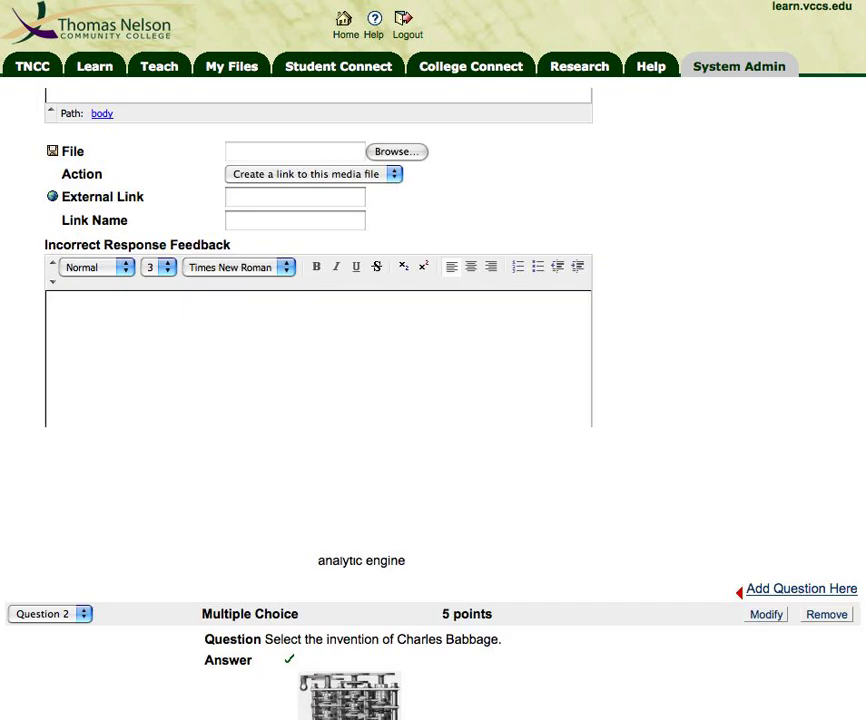
- Examine both questions on the test canvas, checking the question wording, marked correct answers and size of the answer images
{"action": "scroll", "coordinate": [433, 400], "scroll_direction": "down", "scroll_amount": 5}
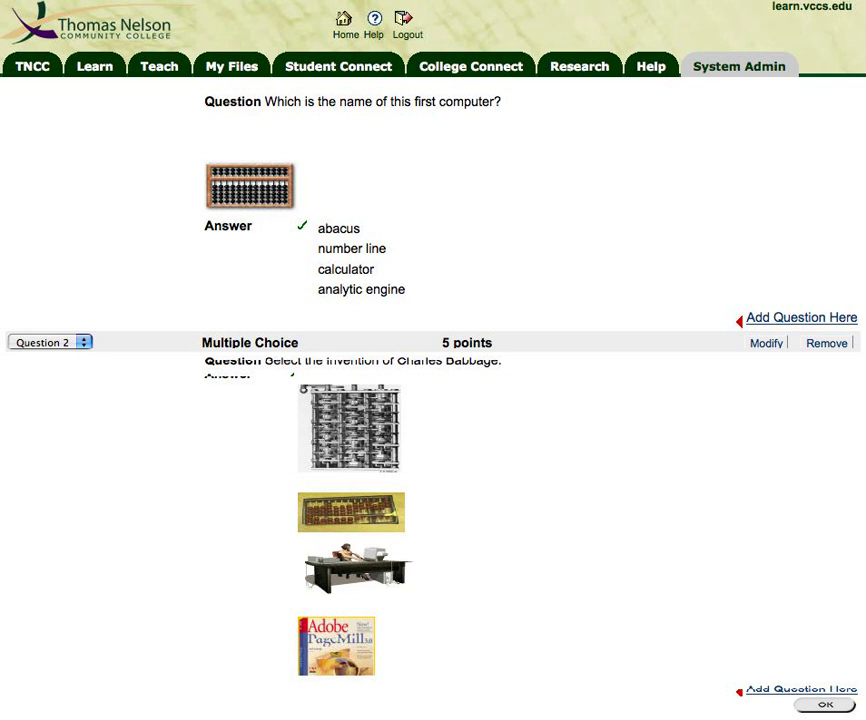
{"action": "scroll", "coordinate": [433, 400], "scroll_direction": "down", "scroll_amount": 3}
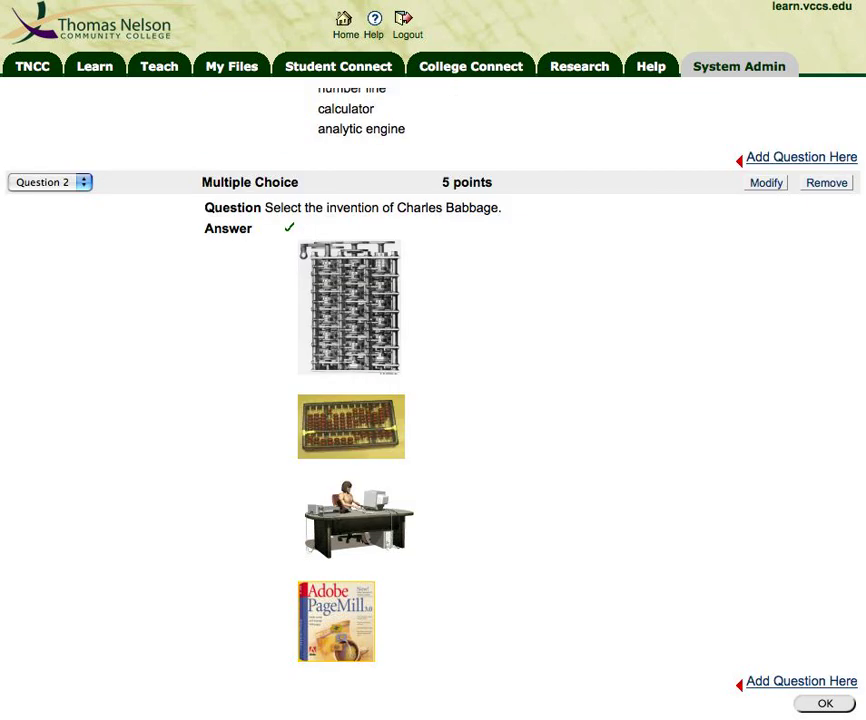
{"action": "scroll", "coordinate": [433, 400], "scroll_direction": "up", "scroll_amount": 8}
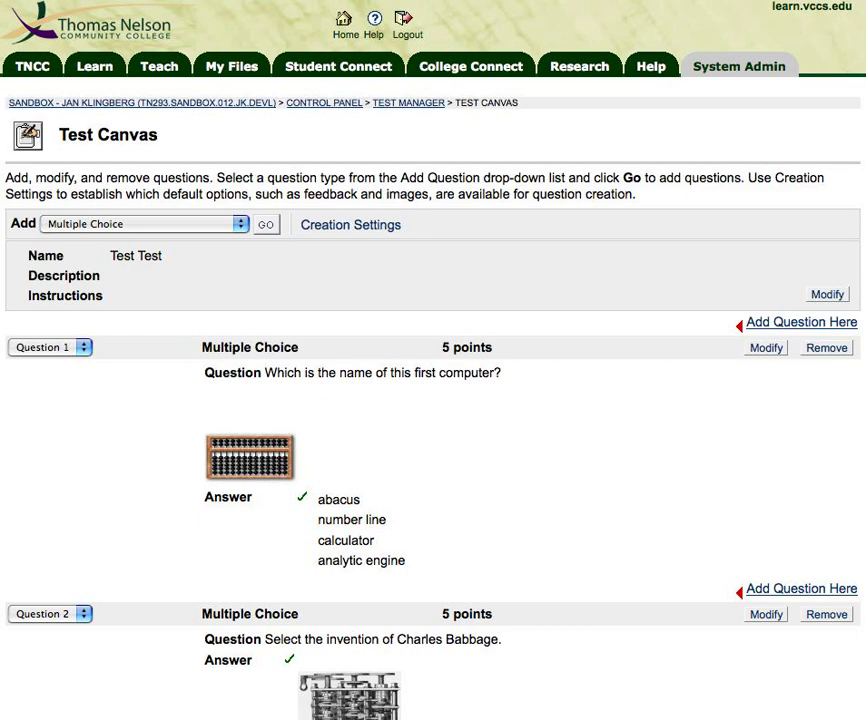
{"action": "scroll", "coordinate": [433, 550], "scroll_direction": "down", "scroll_amount": 2}
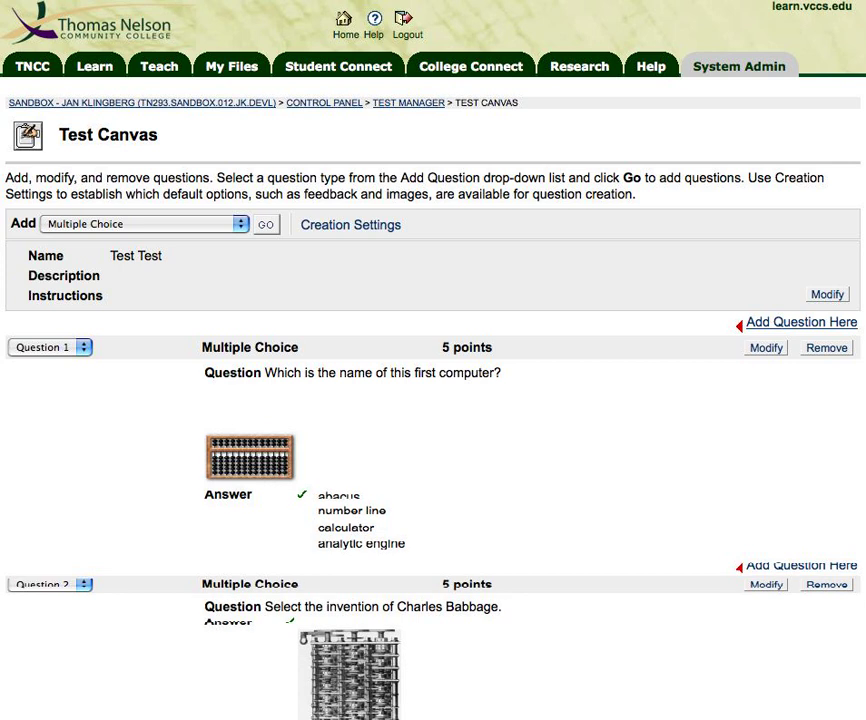
{"action": "scroll", "coordinate": [433, 400], "scroll_direction": "down", "scroll_amount": 5}
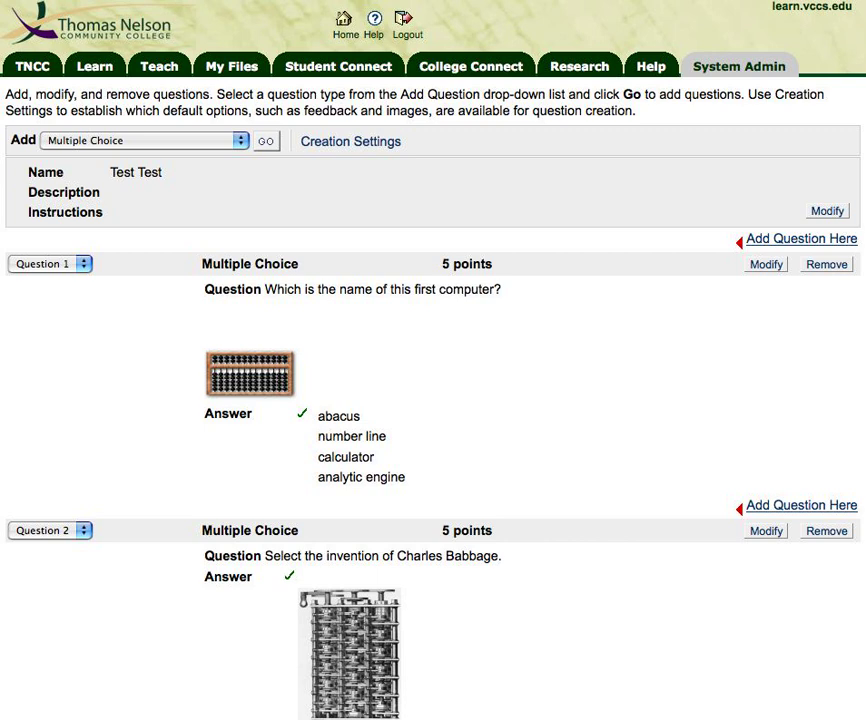
{"action": "scroll", "coordinate": [433, 400], "scroll_direction": "down", "scroll_amount": 2}
{"action": "left_click_drag", "start_coordinate": [340, 185], "coordinate": [387, 185]}
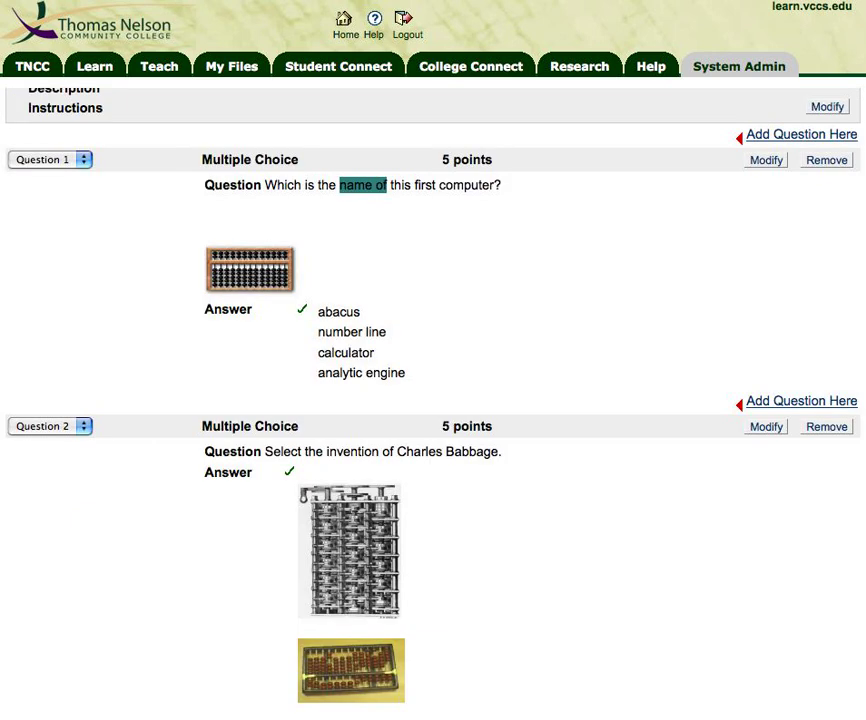
{"action": "scroll", "coordinate": [433, 400], "scroll_direction": "down", "scroll_amount": 3}
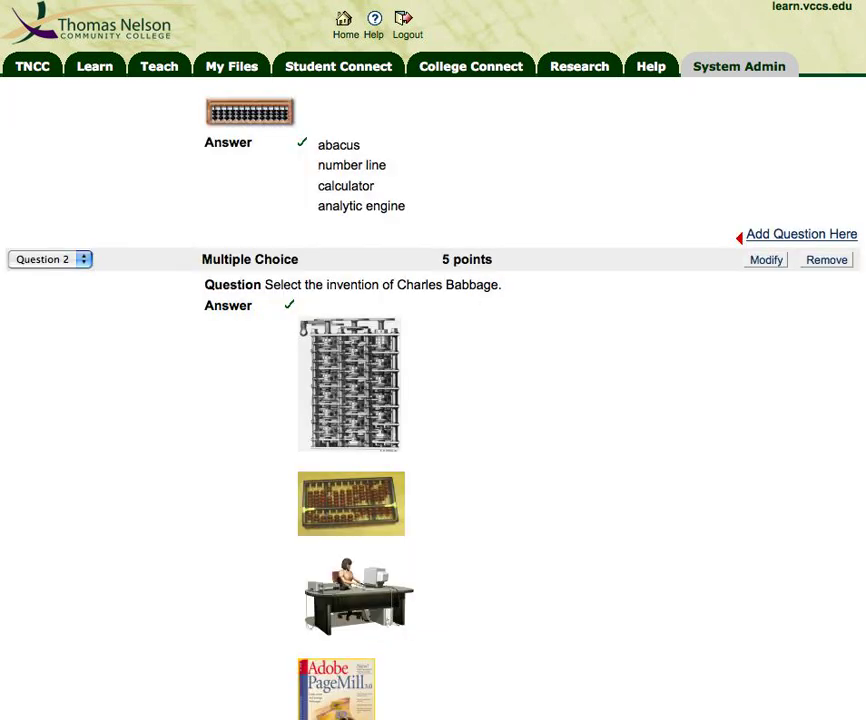